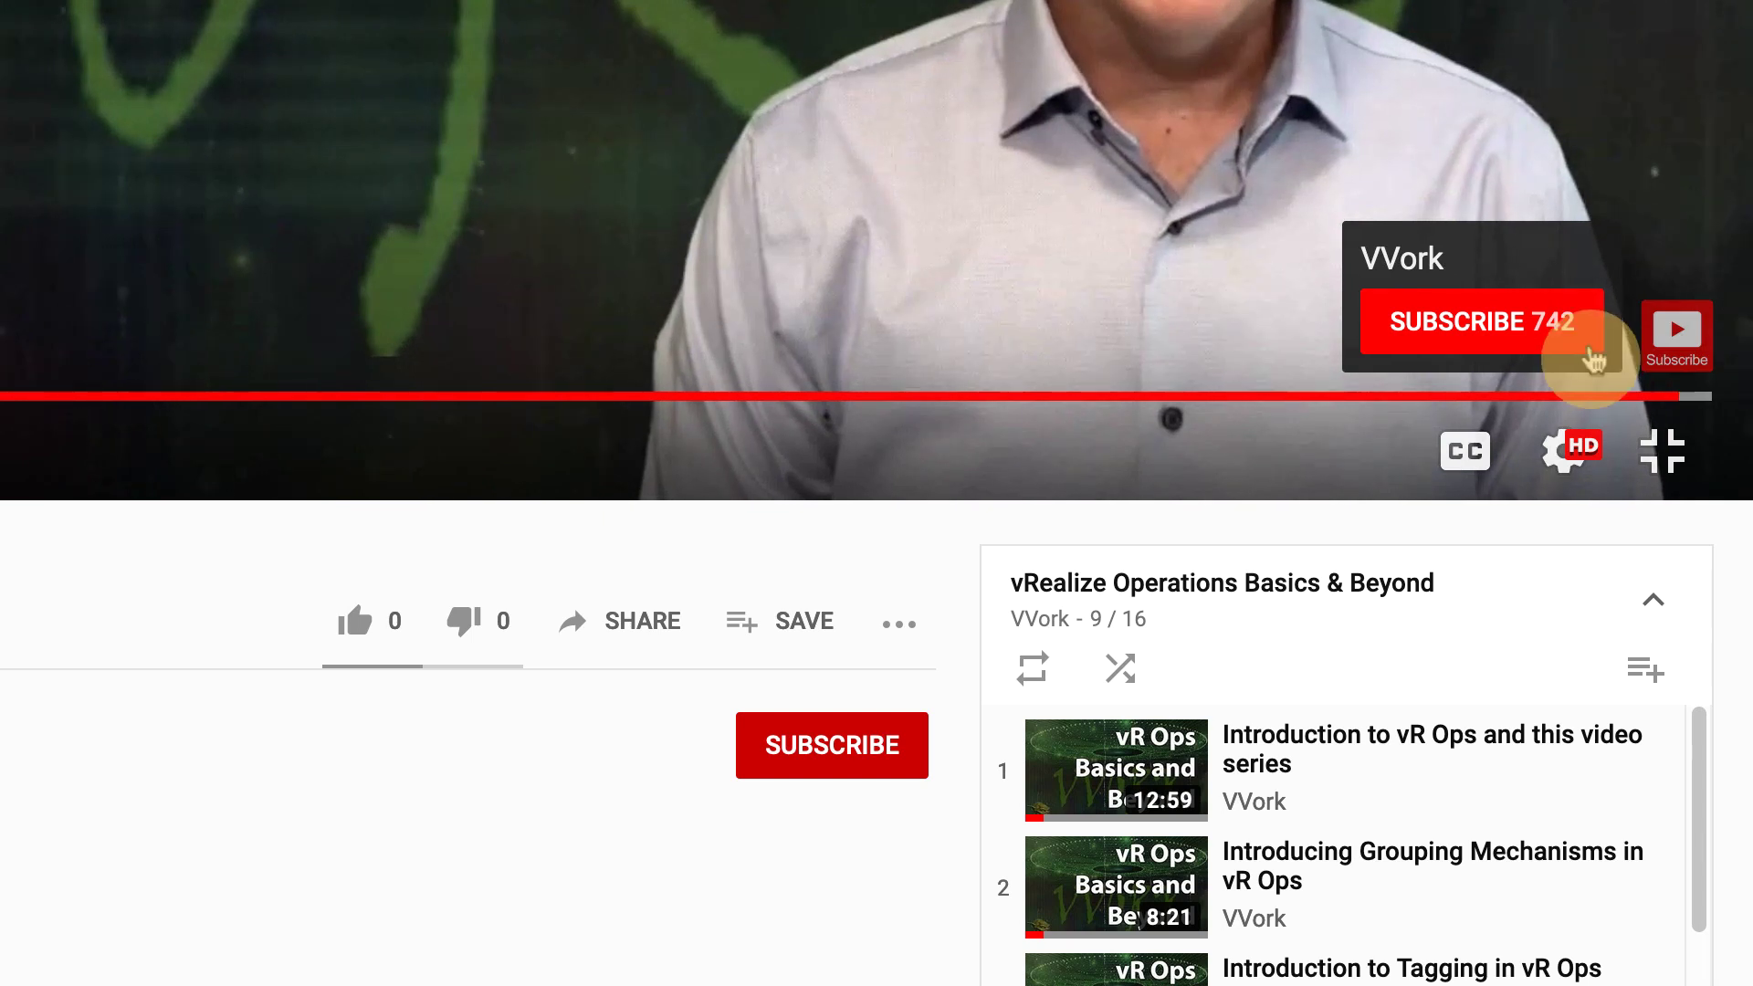
- Subscribe to the channel behind the vRealize Operations Basics & Beyond playlist
left_click(1590, 350)
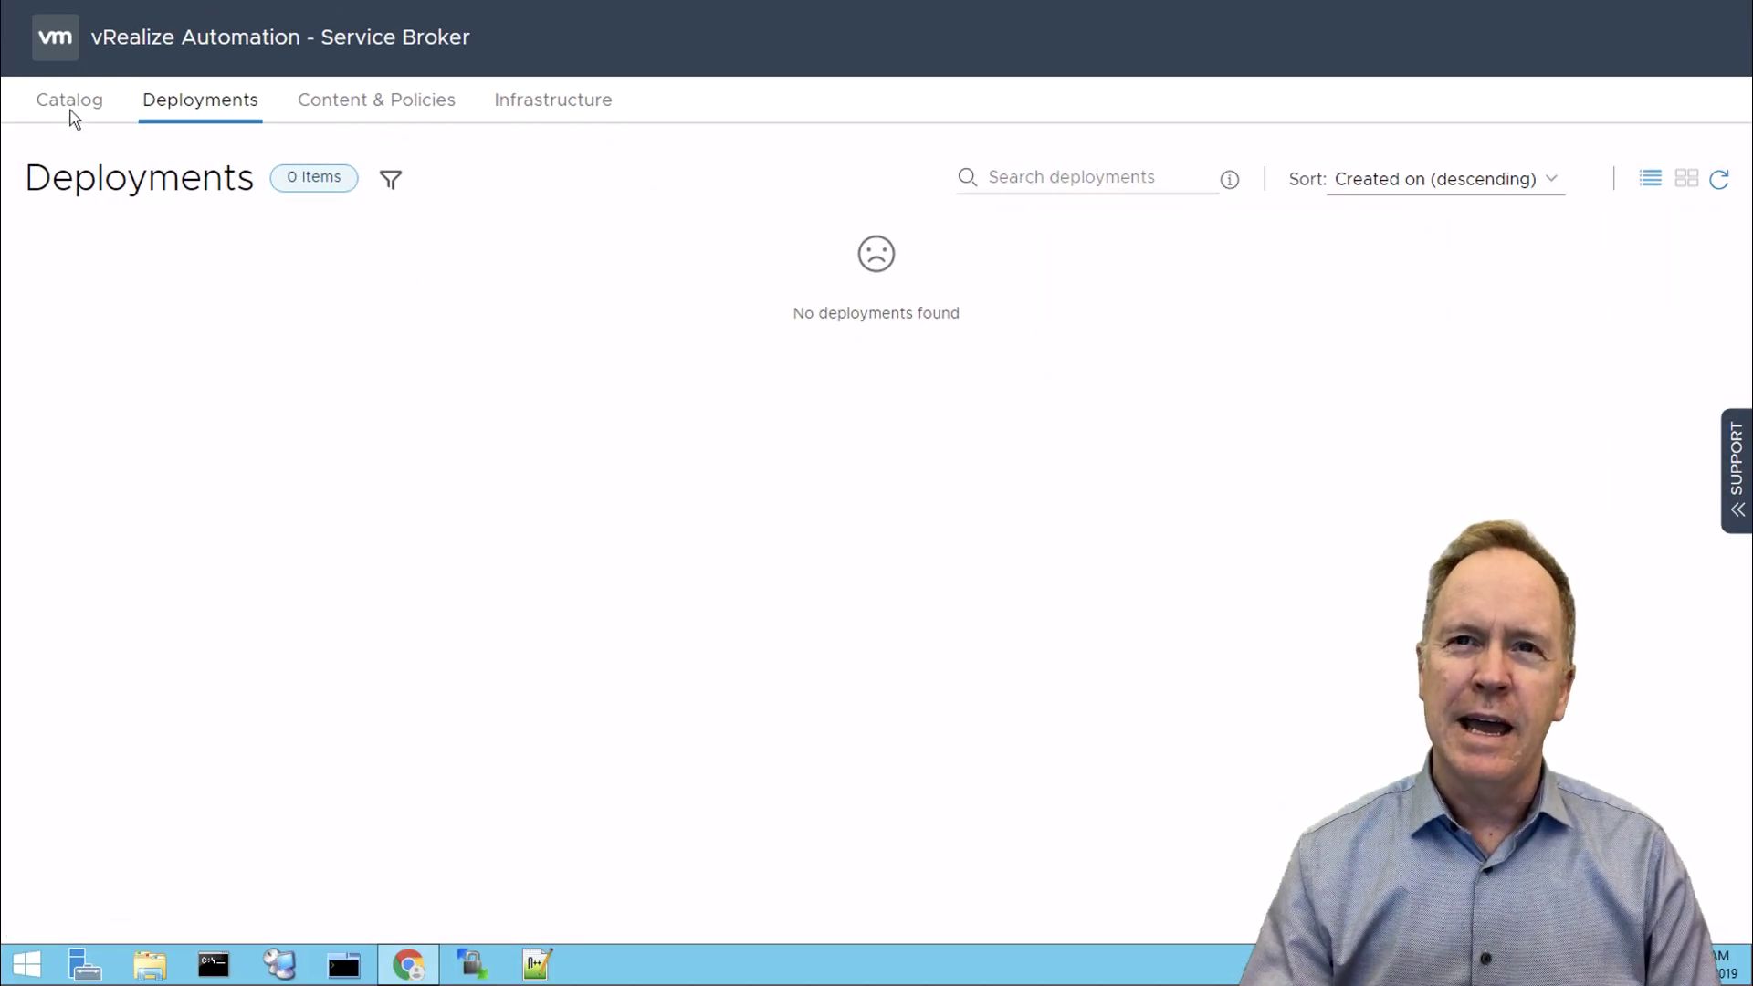
- Switch Service Broker to the Catalog, showing the My Blueprint item for VMW-ENG
left_click(71, 102)
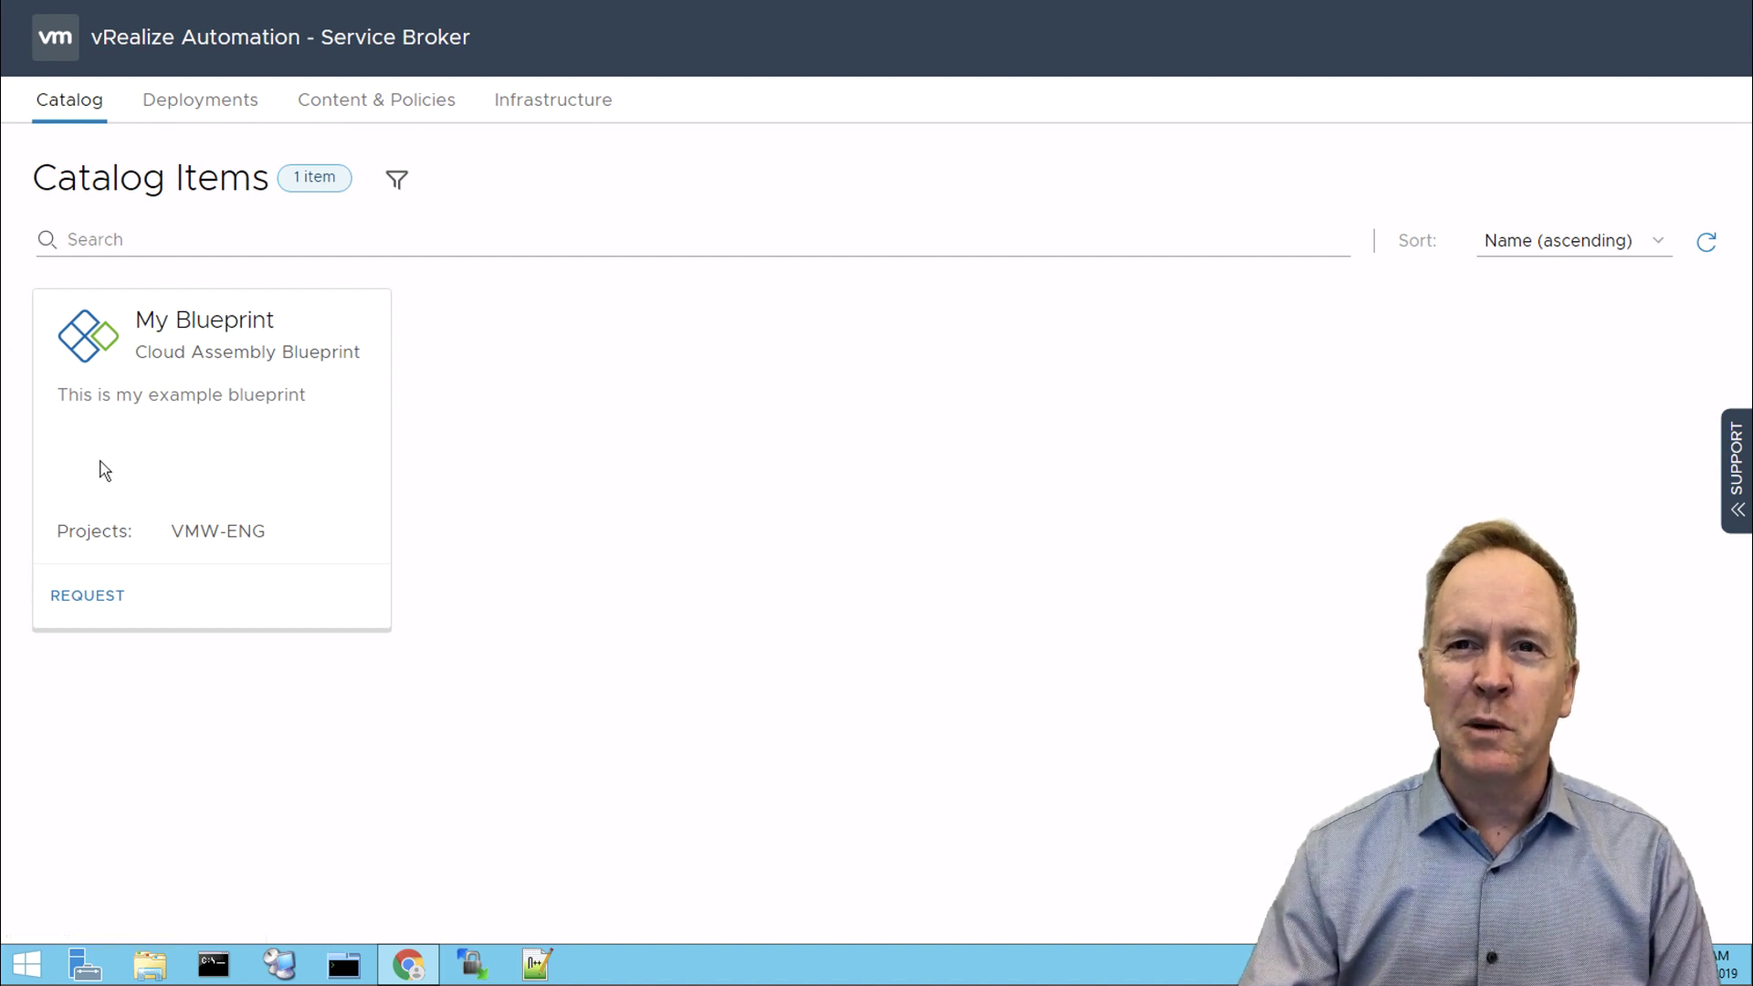
- Request My Blueprint with deployment name 'My VM' and description 'Blah blah blah'
left_click(112, 599)
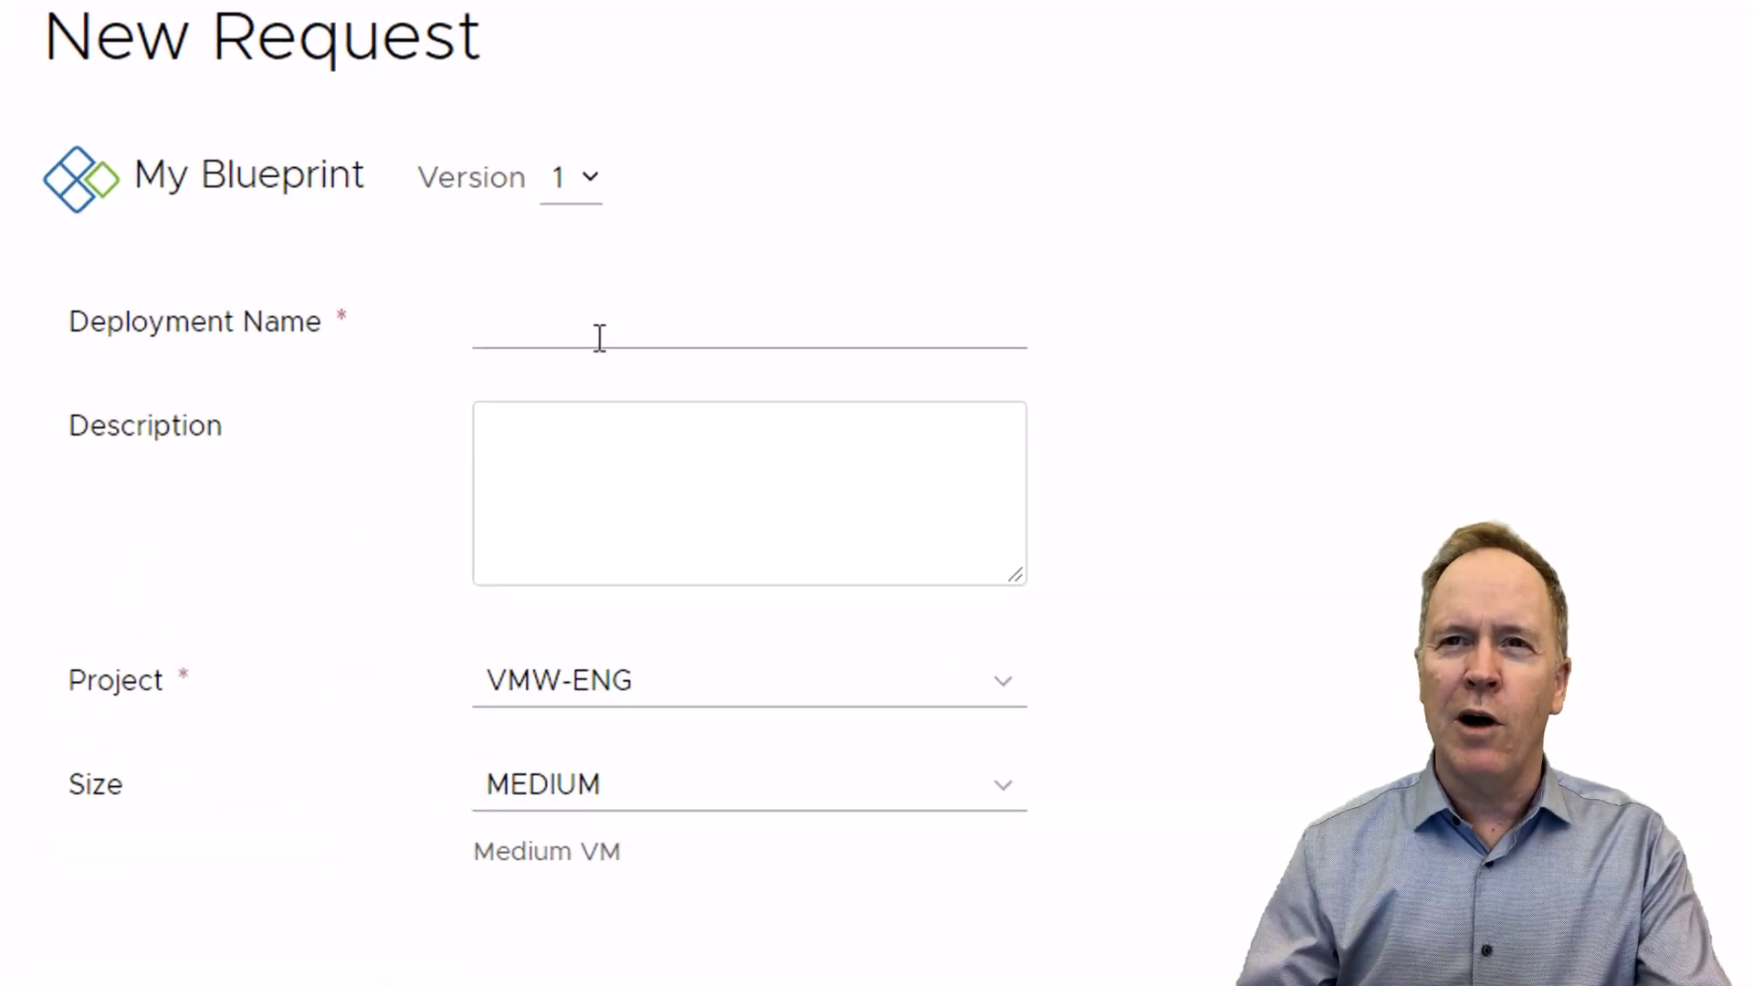
left_click(599, 337)
type("My ")
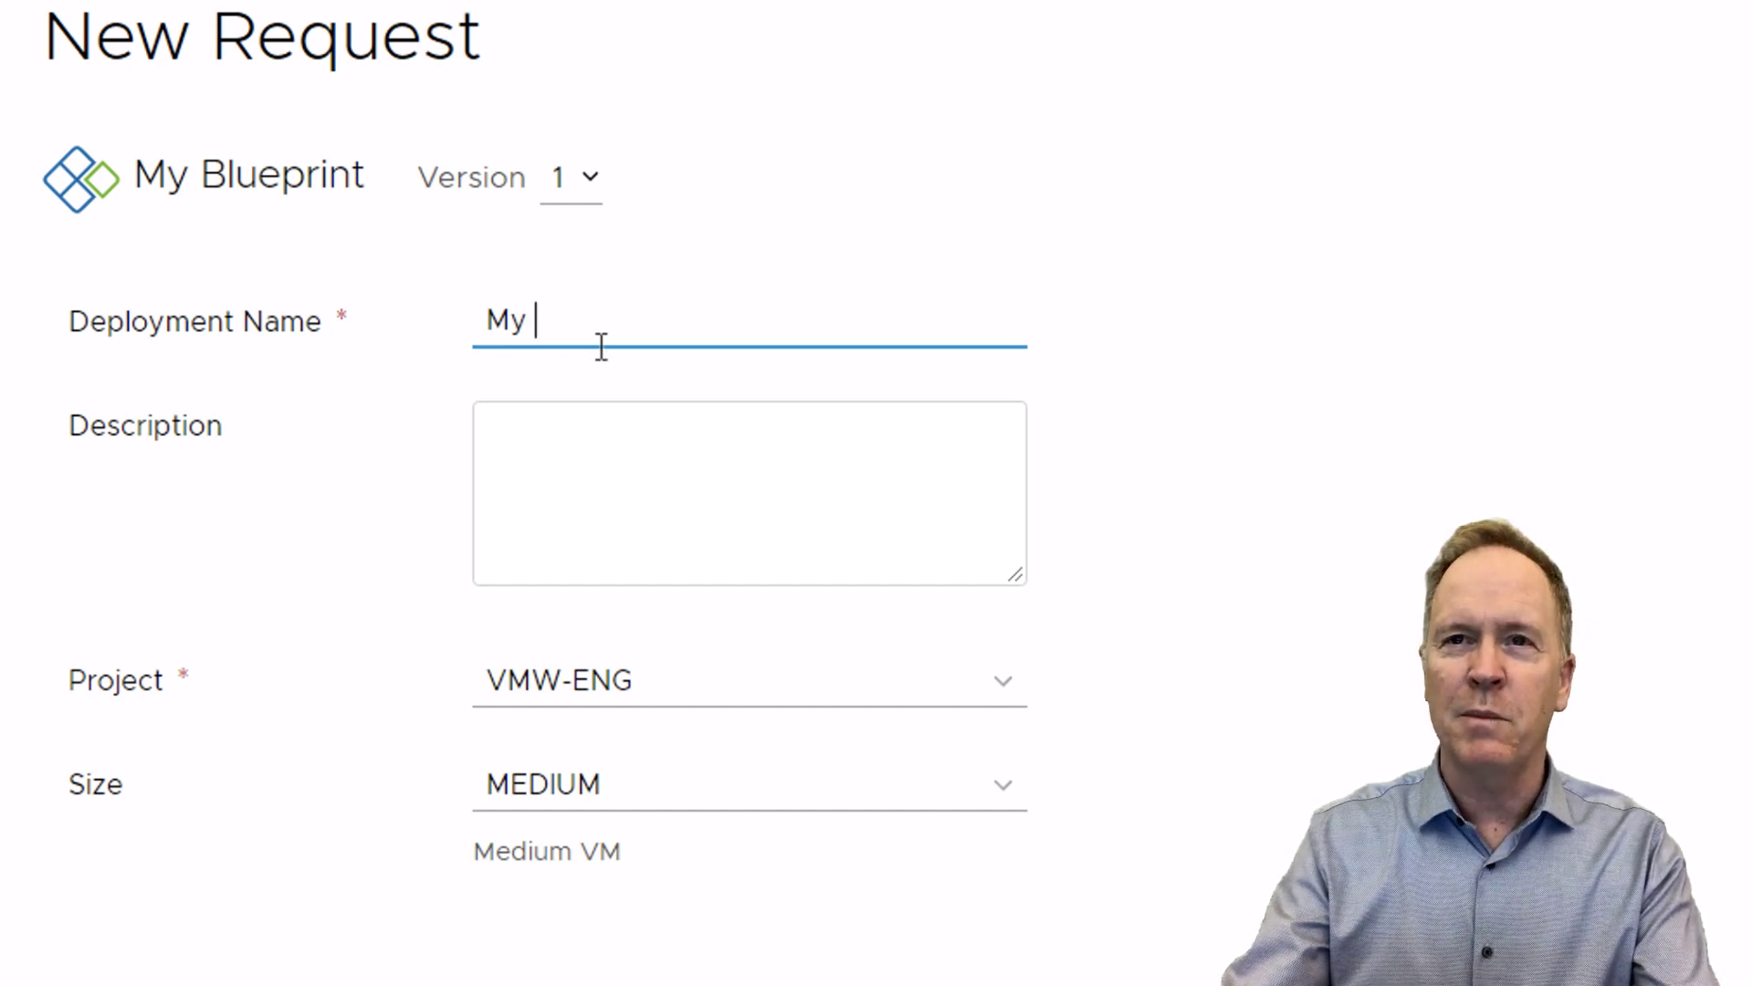
type("VM")
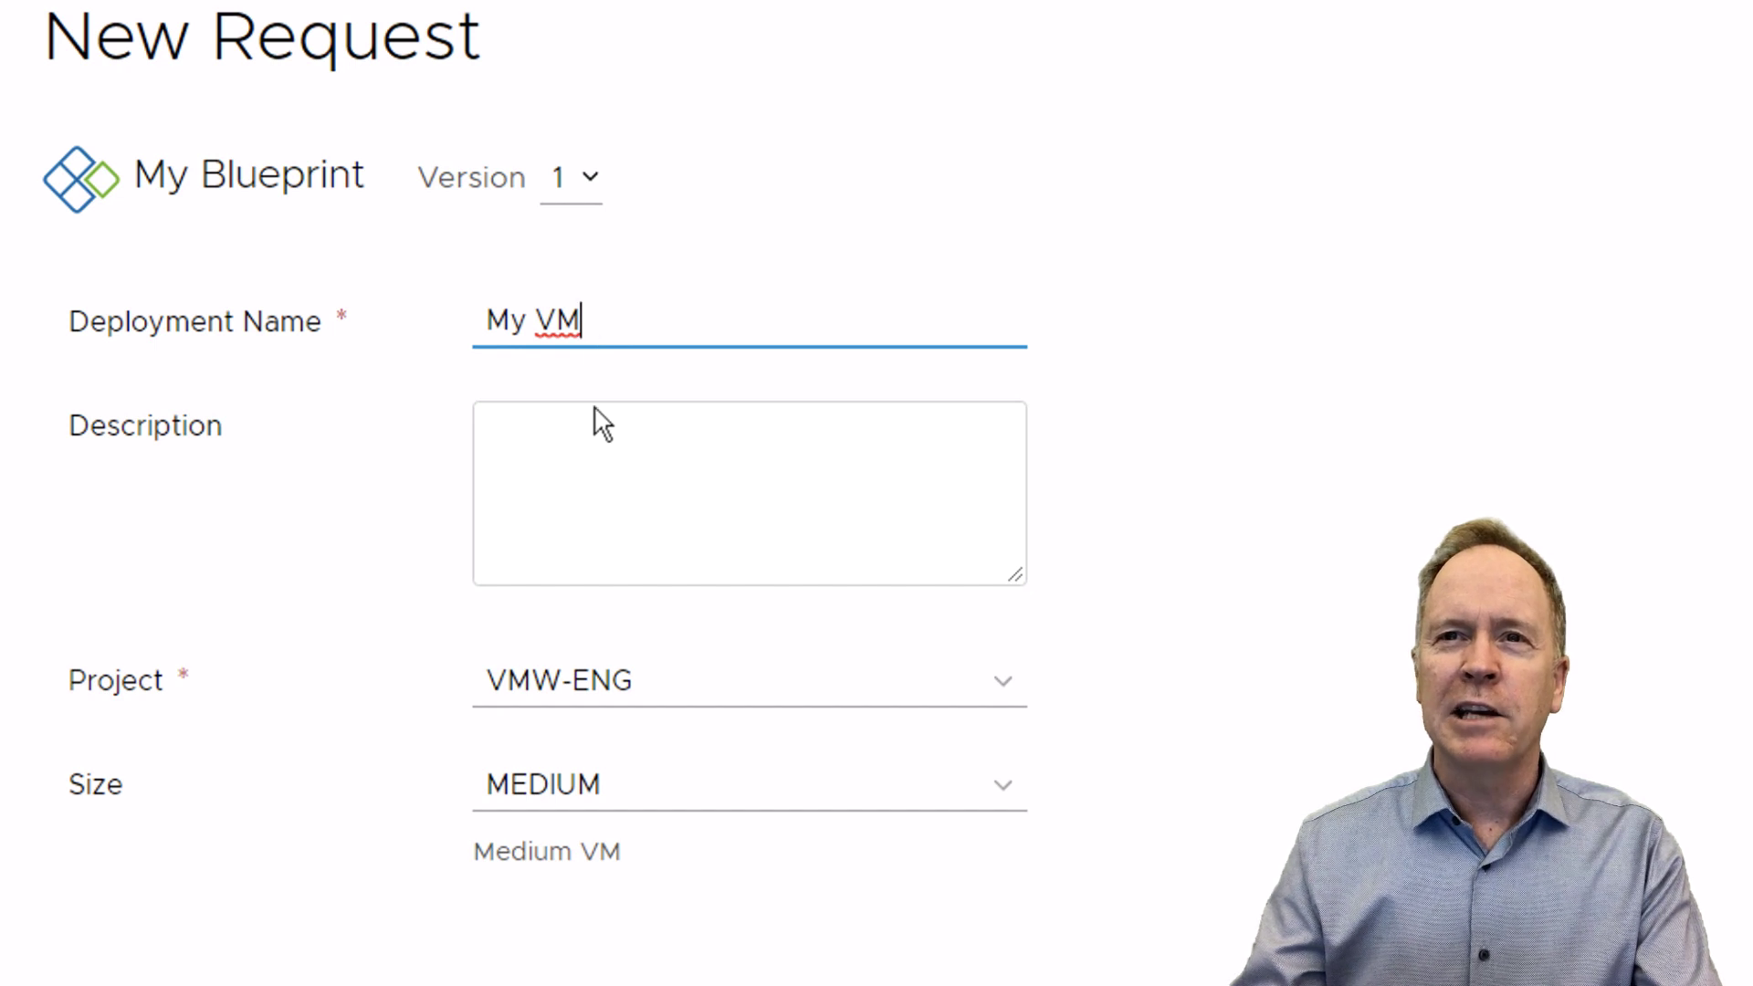
left_click(596, 472)
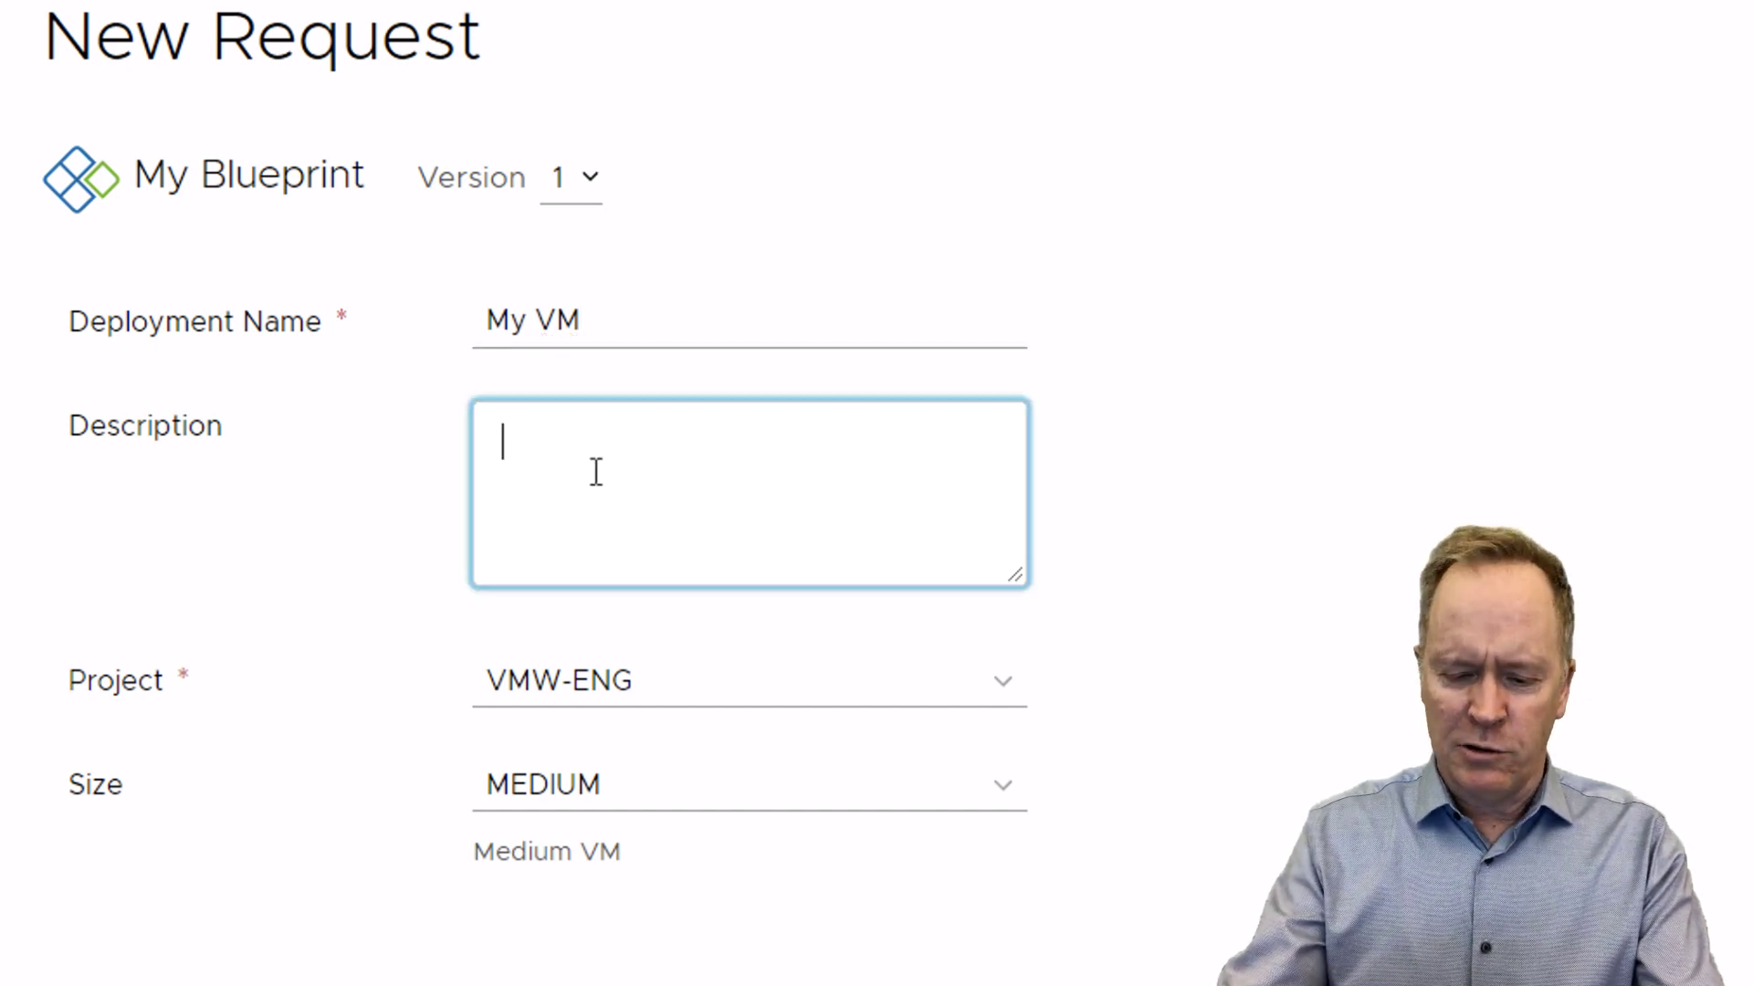
type("Blah ")
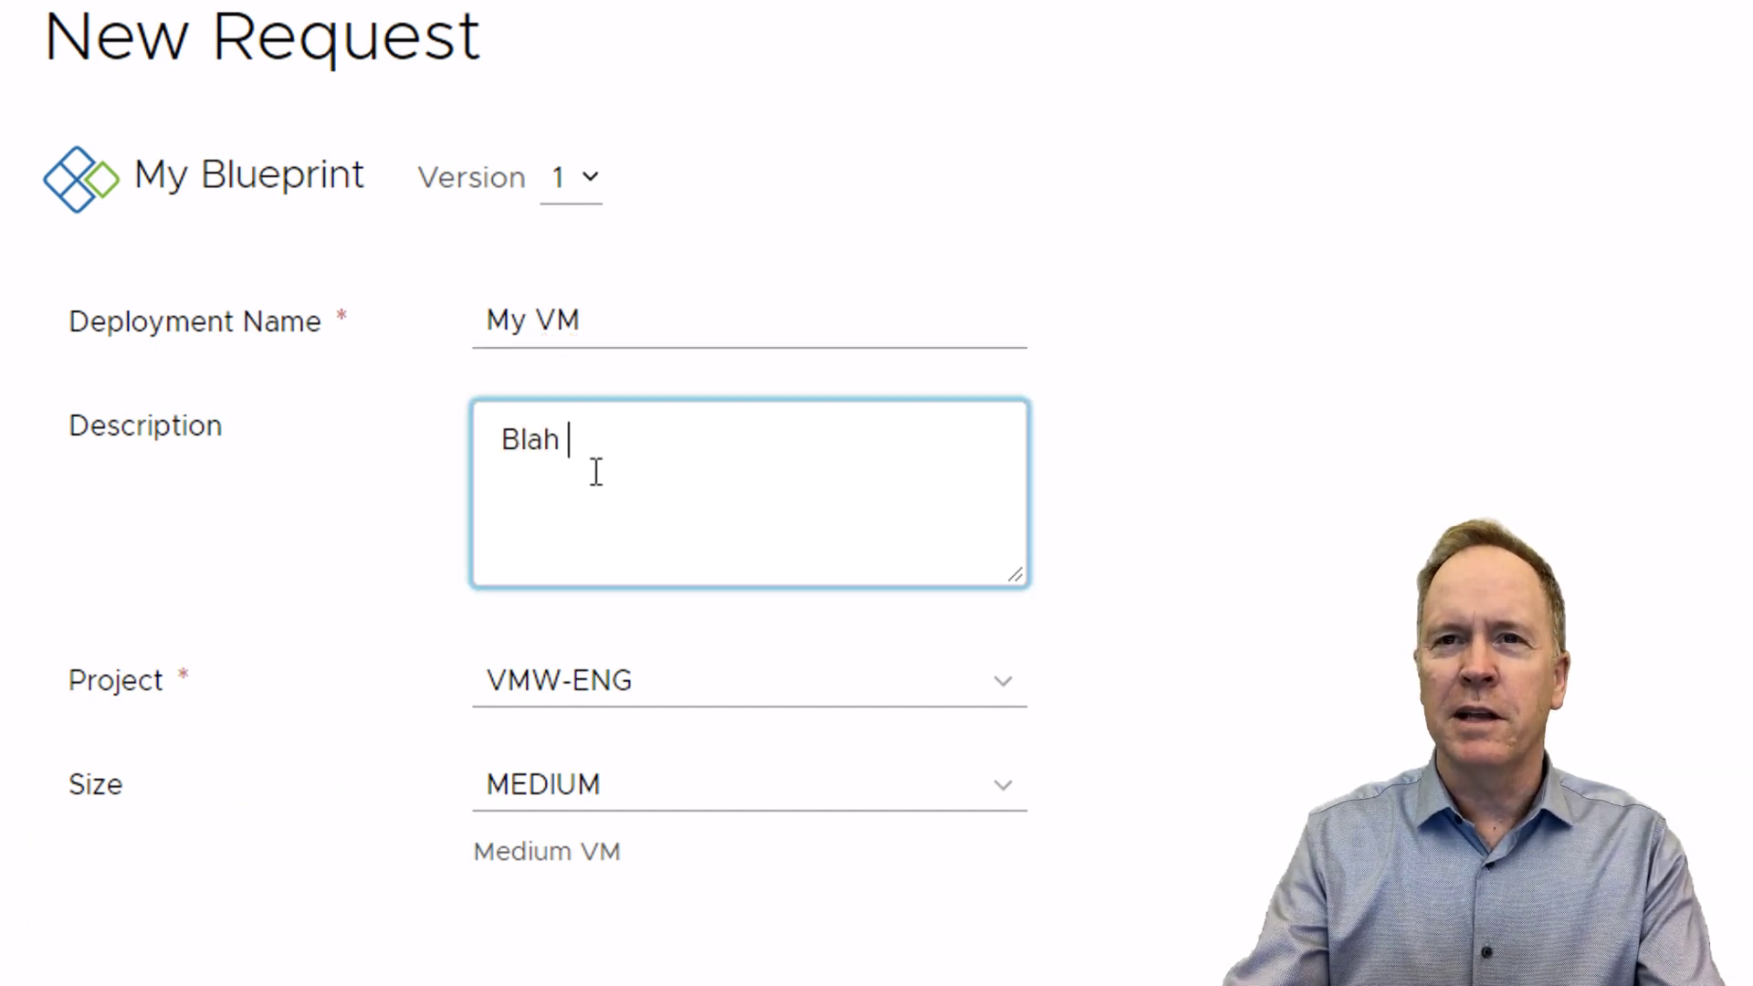
type("blah blah")
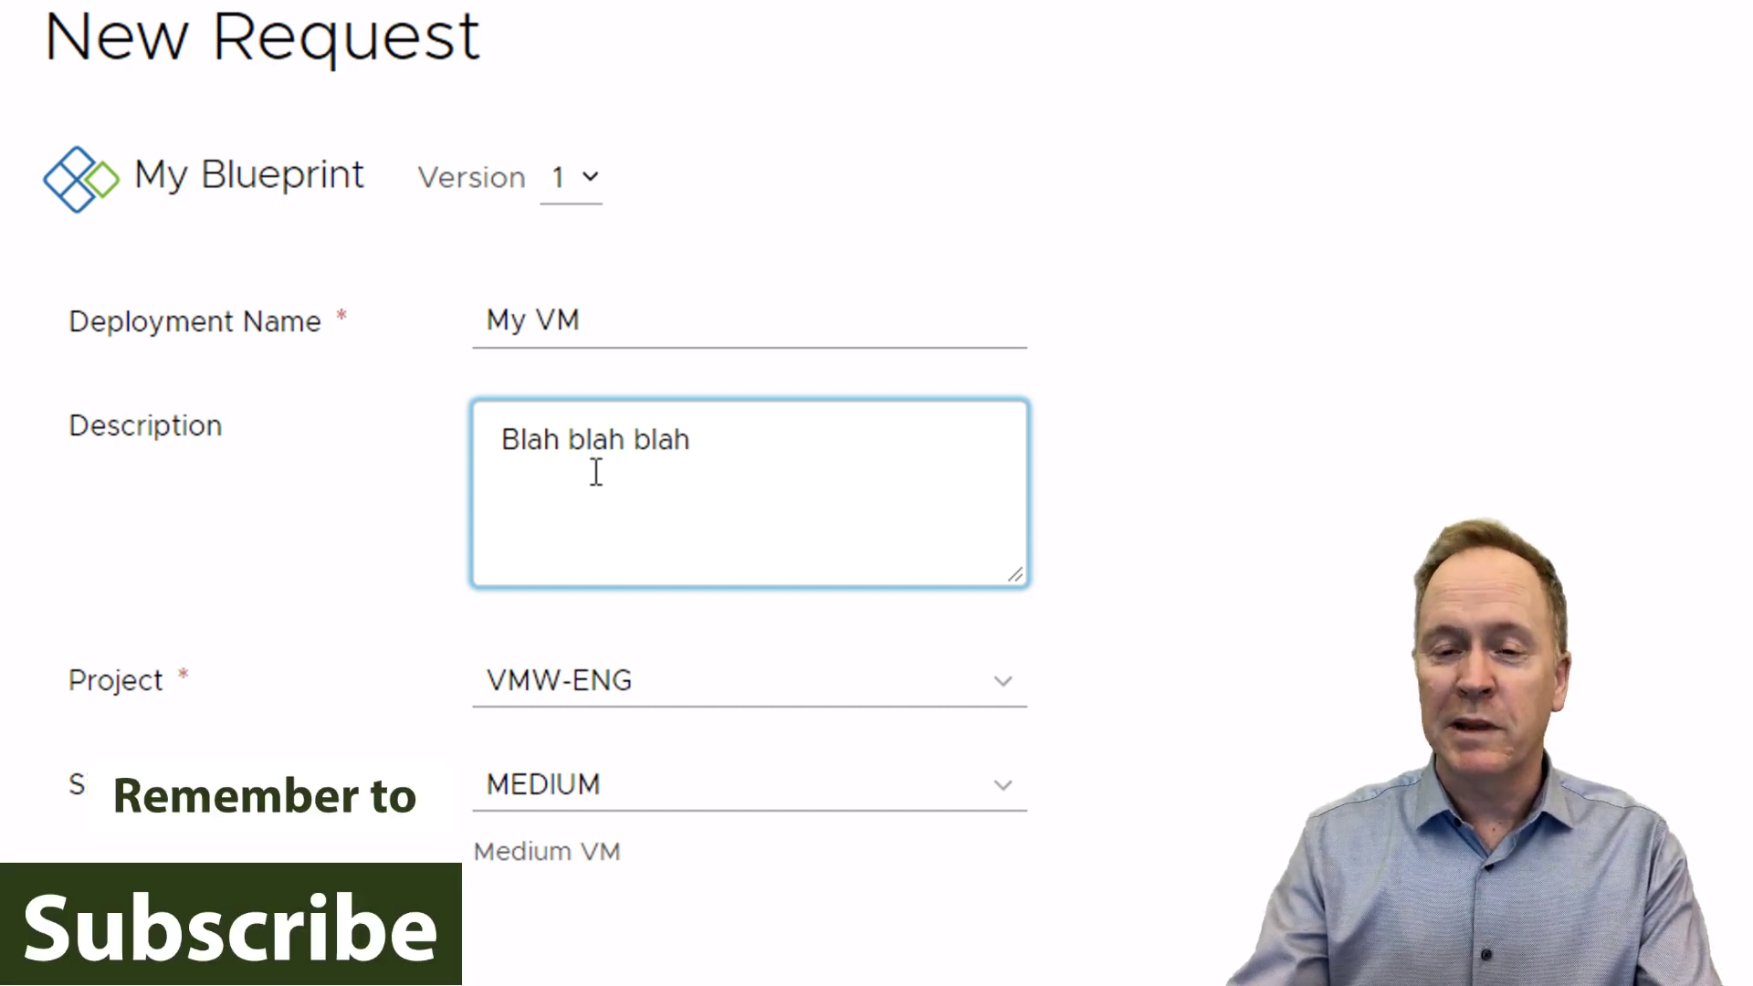
left_click(593, 175)
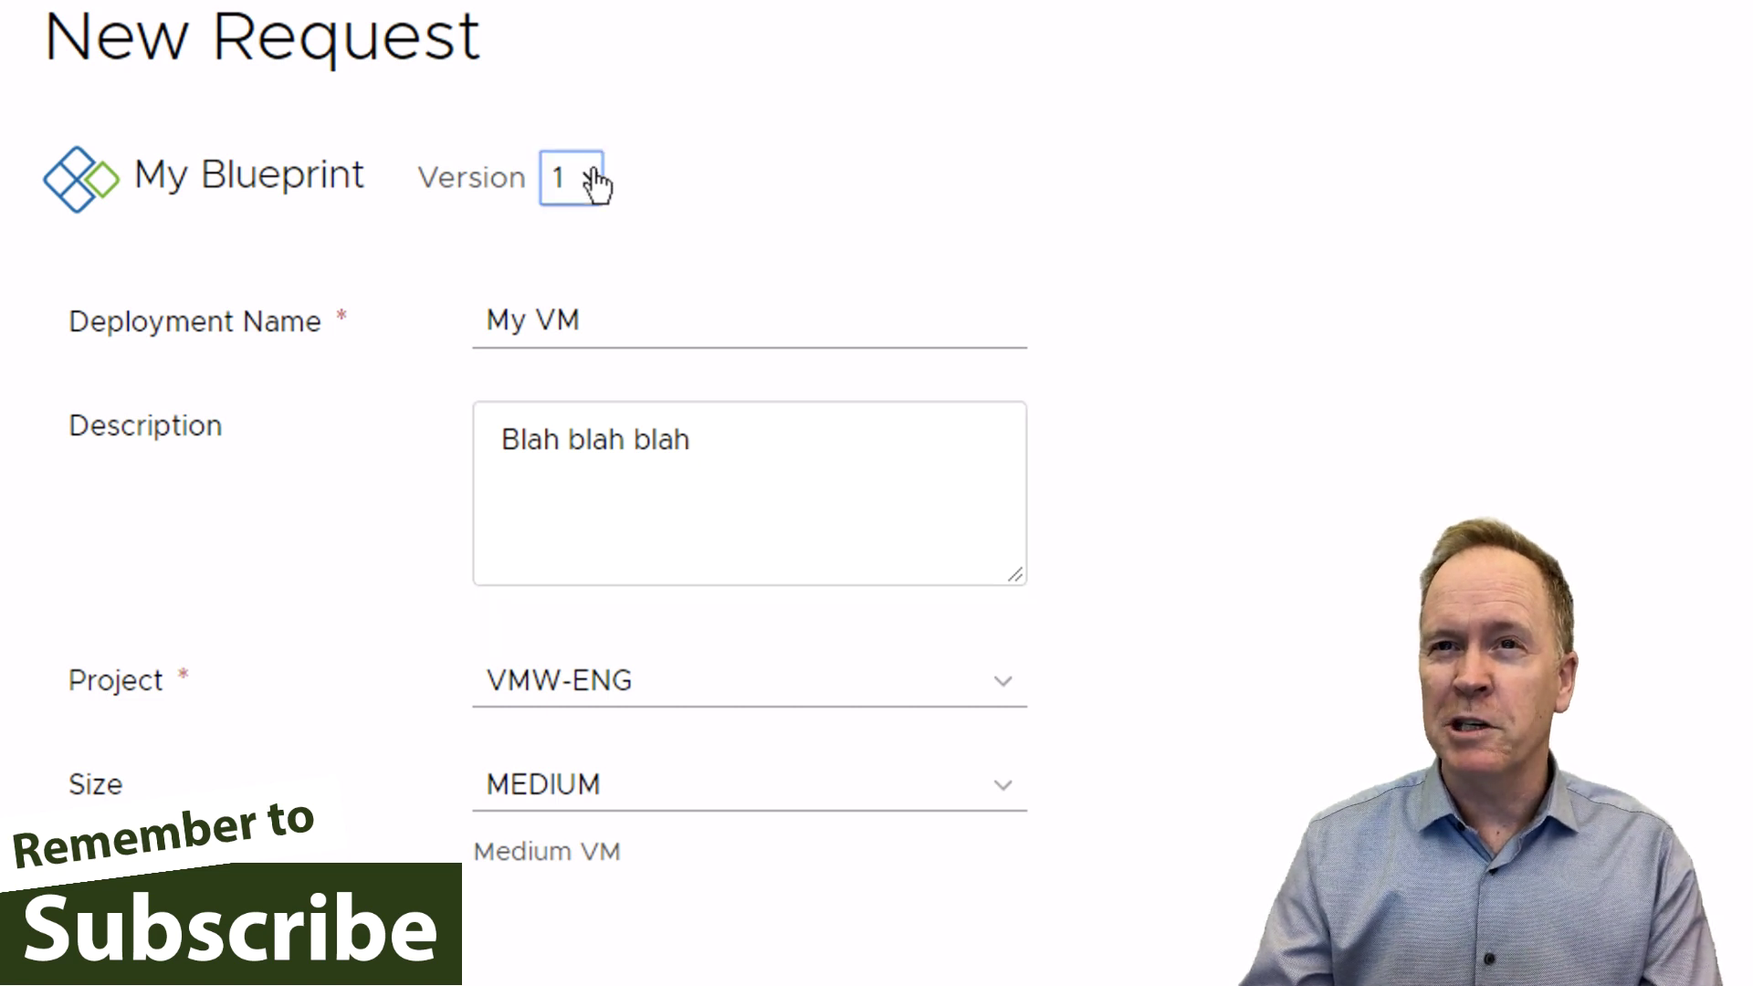
left_click(689, 176)
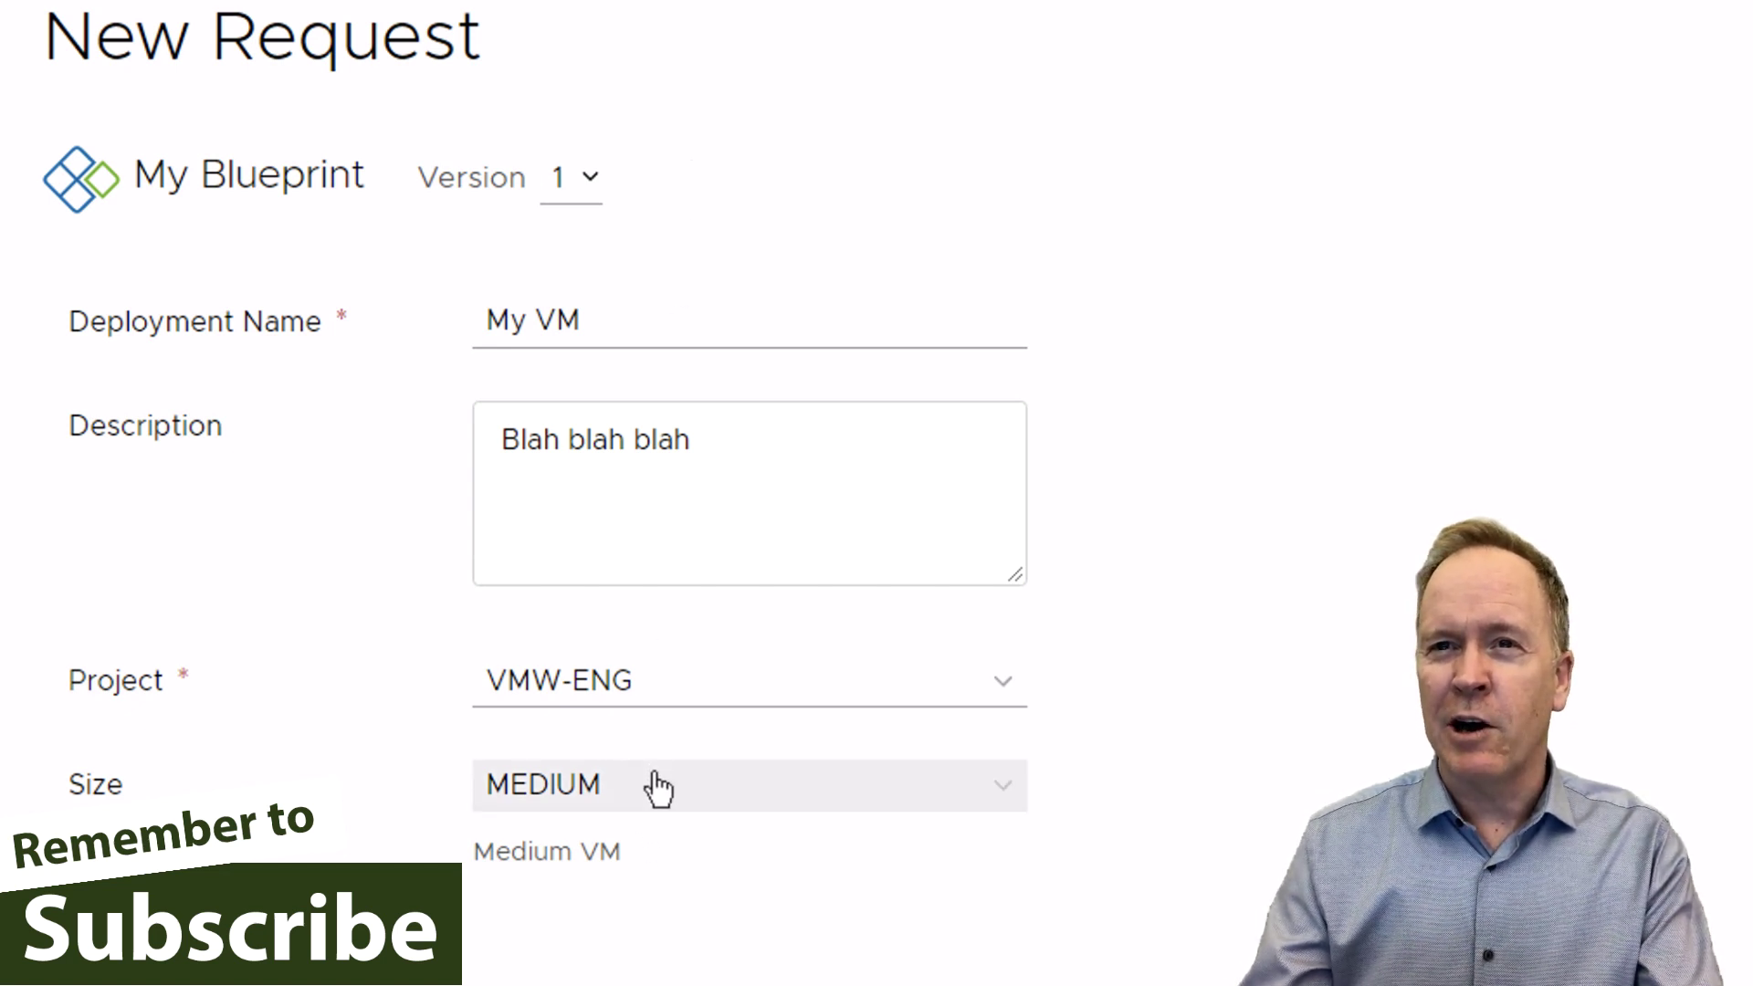
left_click(664, 682)
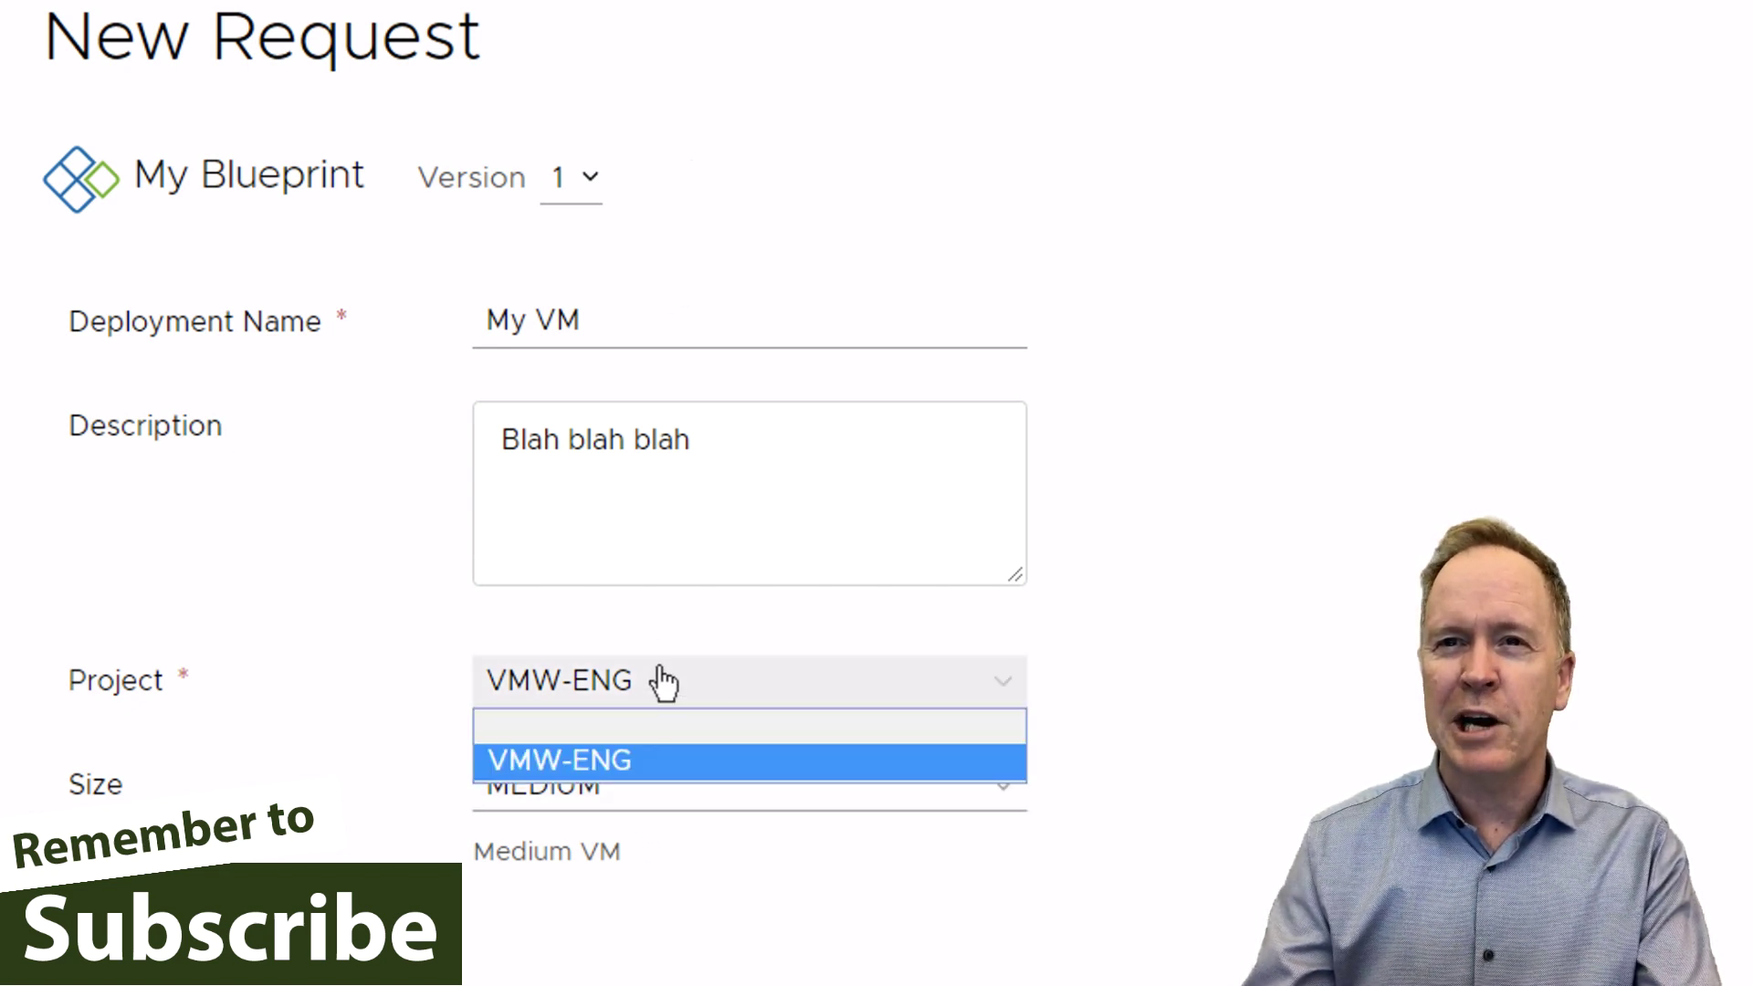
left_click(664, 682)
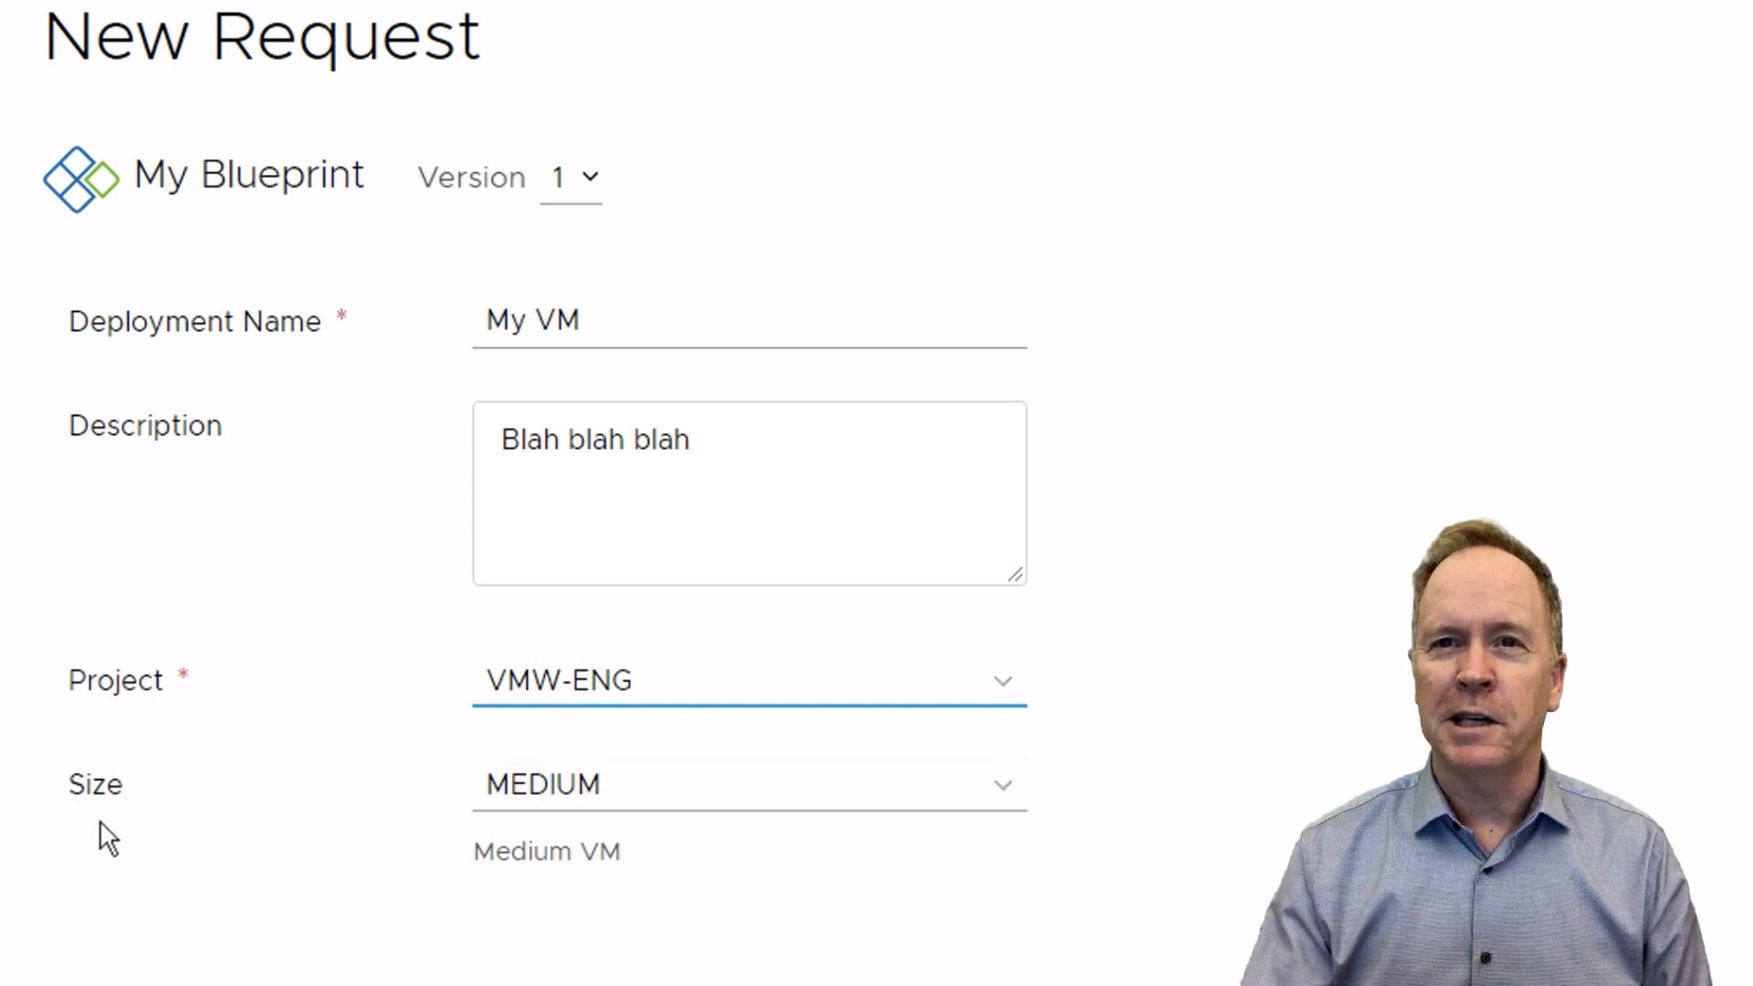
- Expand the Size dropdown to review the available machine sizes
left_click(596, 787)
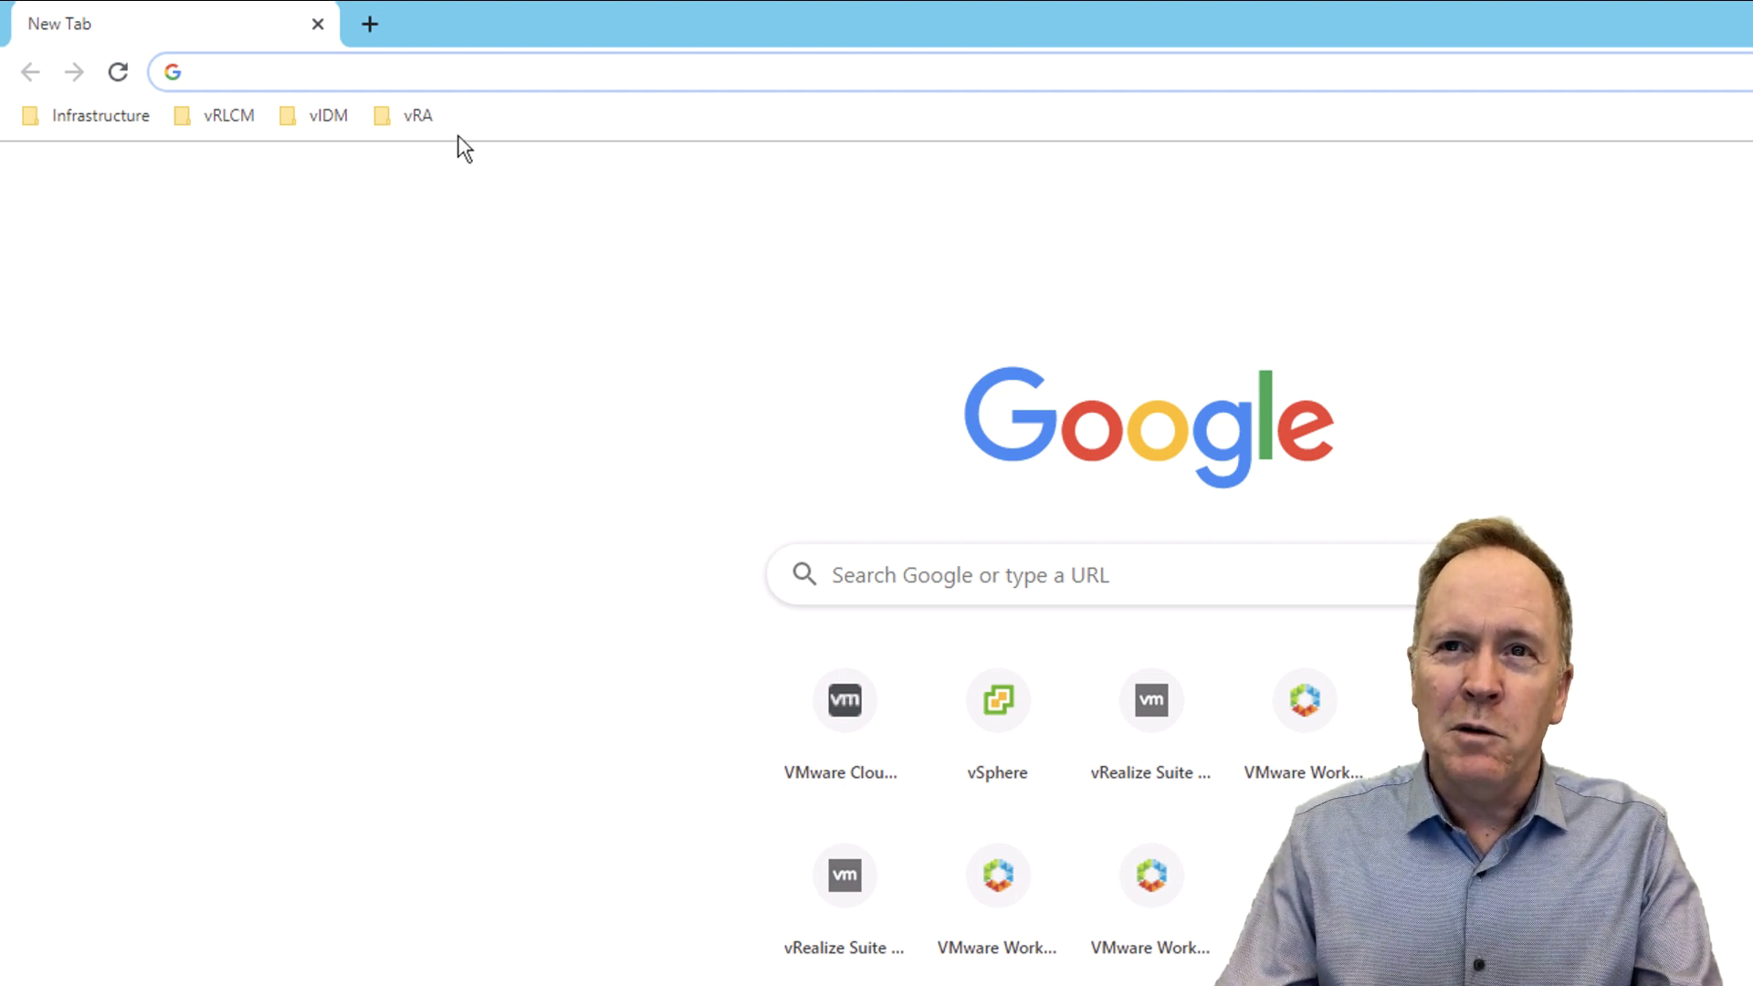
- Show the vRA bookmark folder listing SA-vRA-01 and LAB-vRA-01
left_click(415, 118)
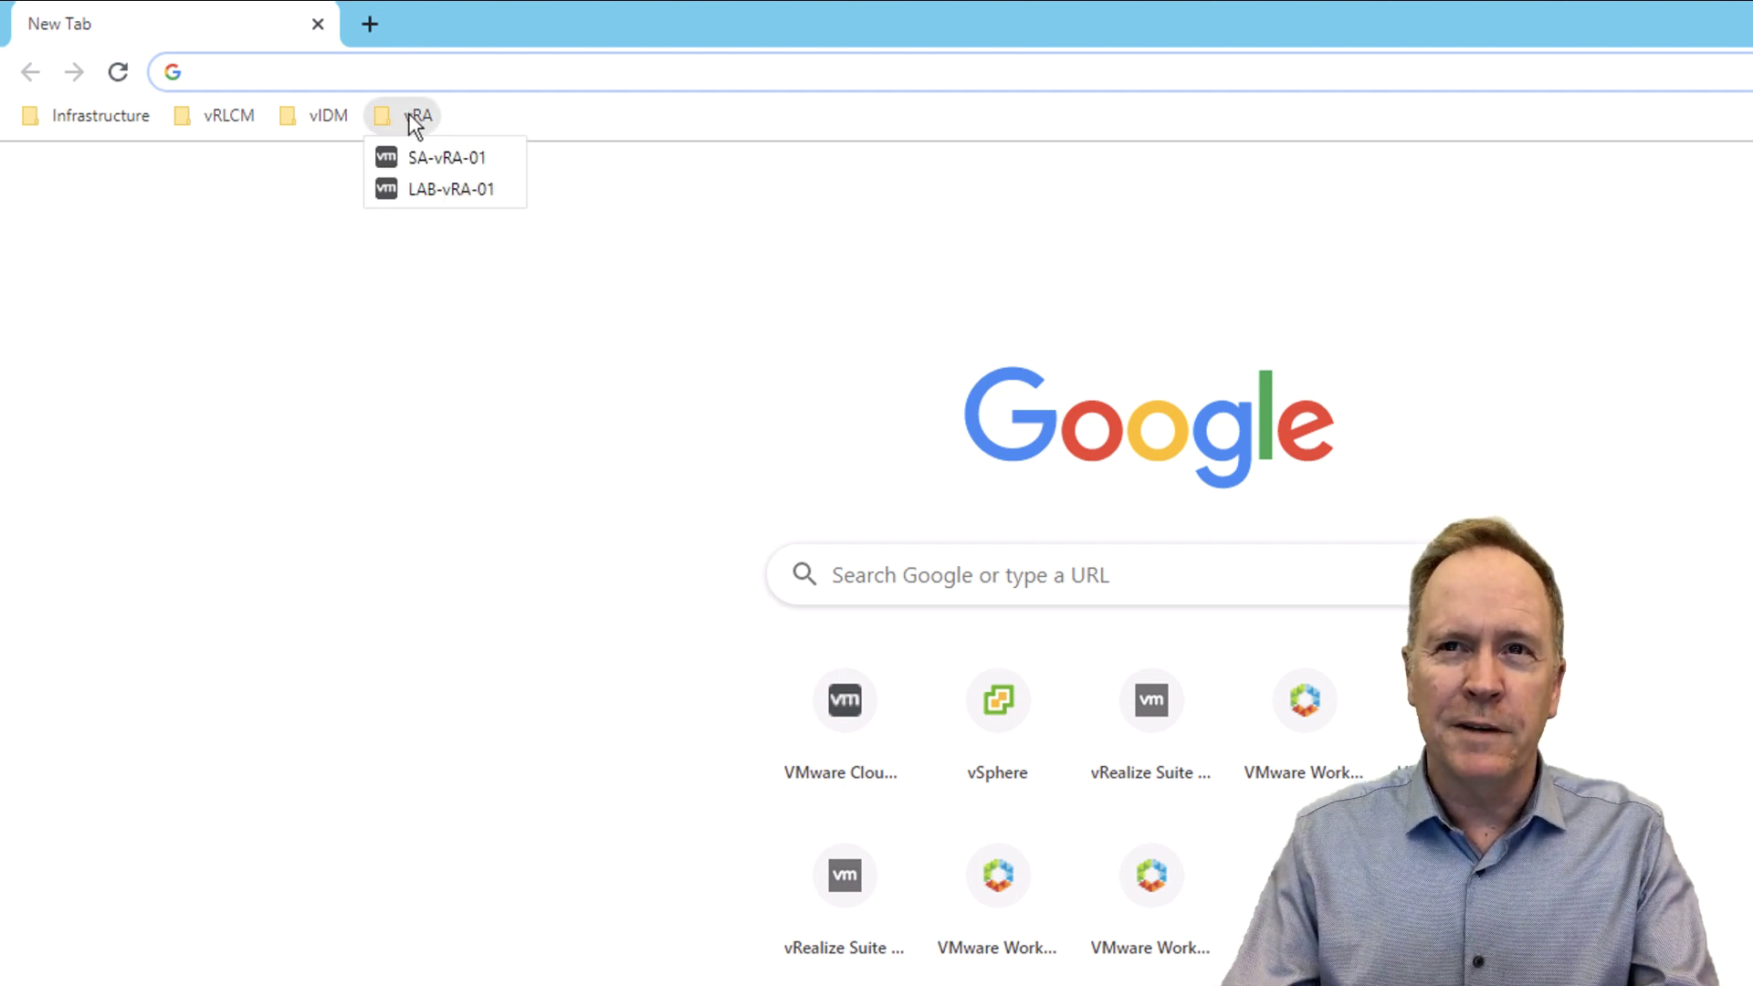
- Go to the SA-vRA-01 sign-in page and enter the admin username and password
left_click(415, 166)
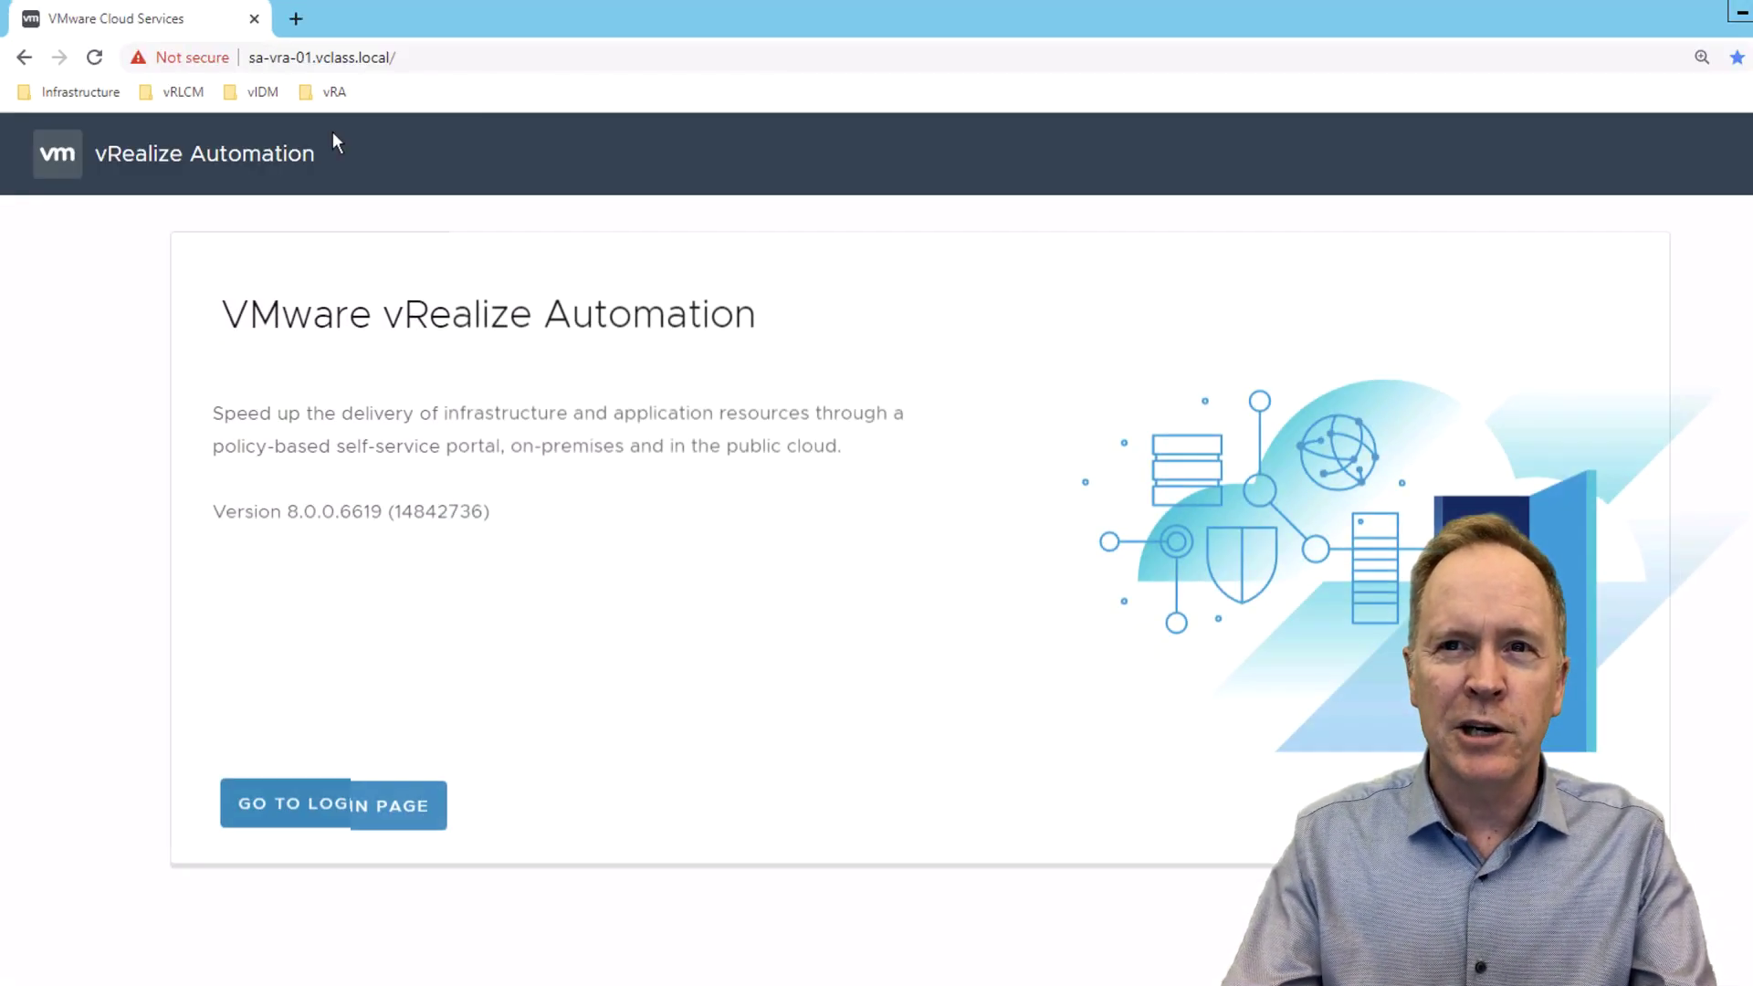
left_click(355, 817)
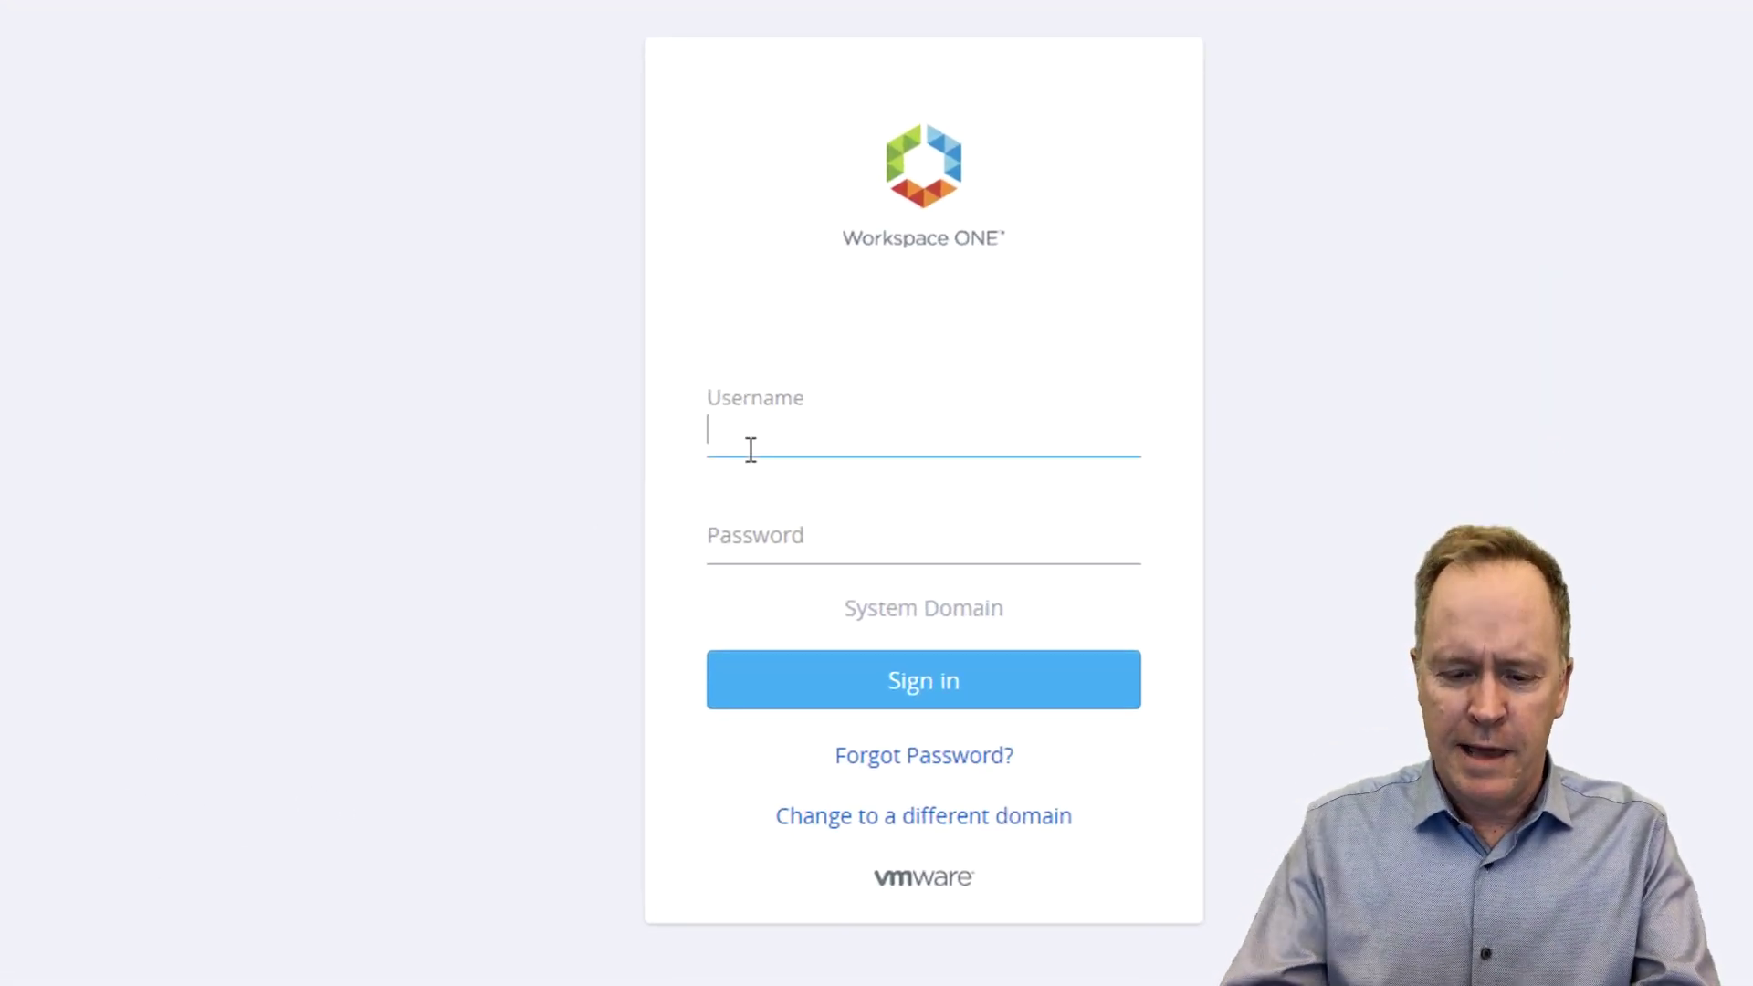
type("config")
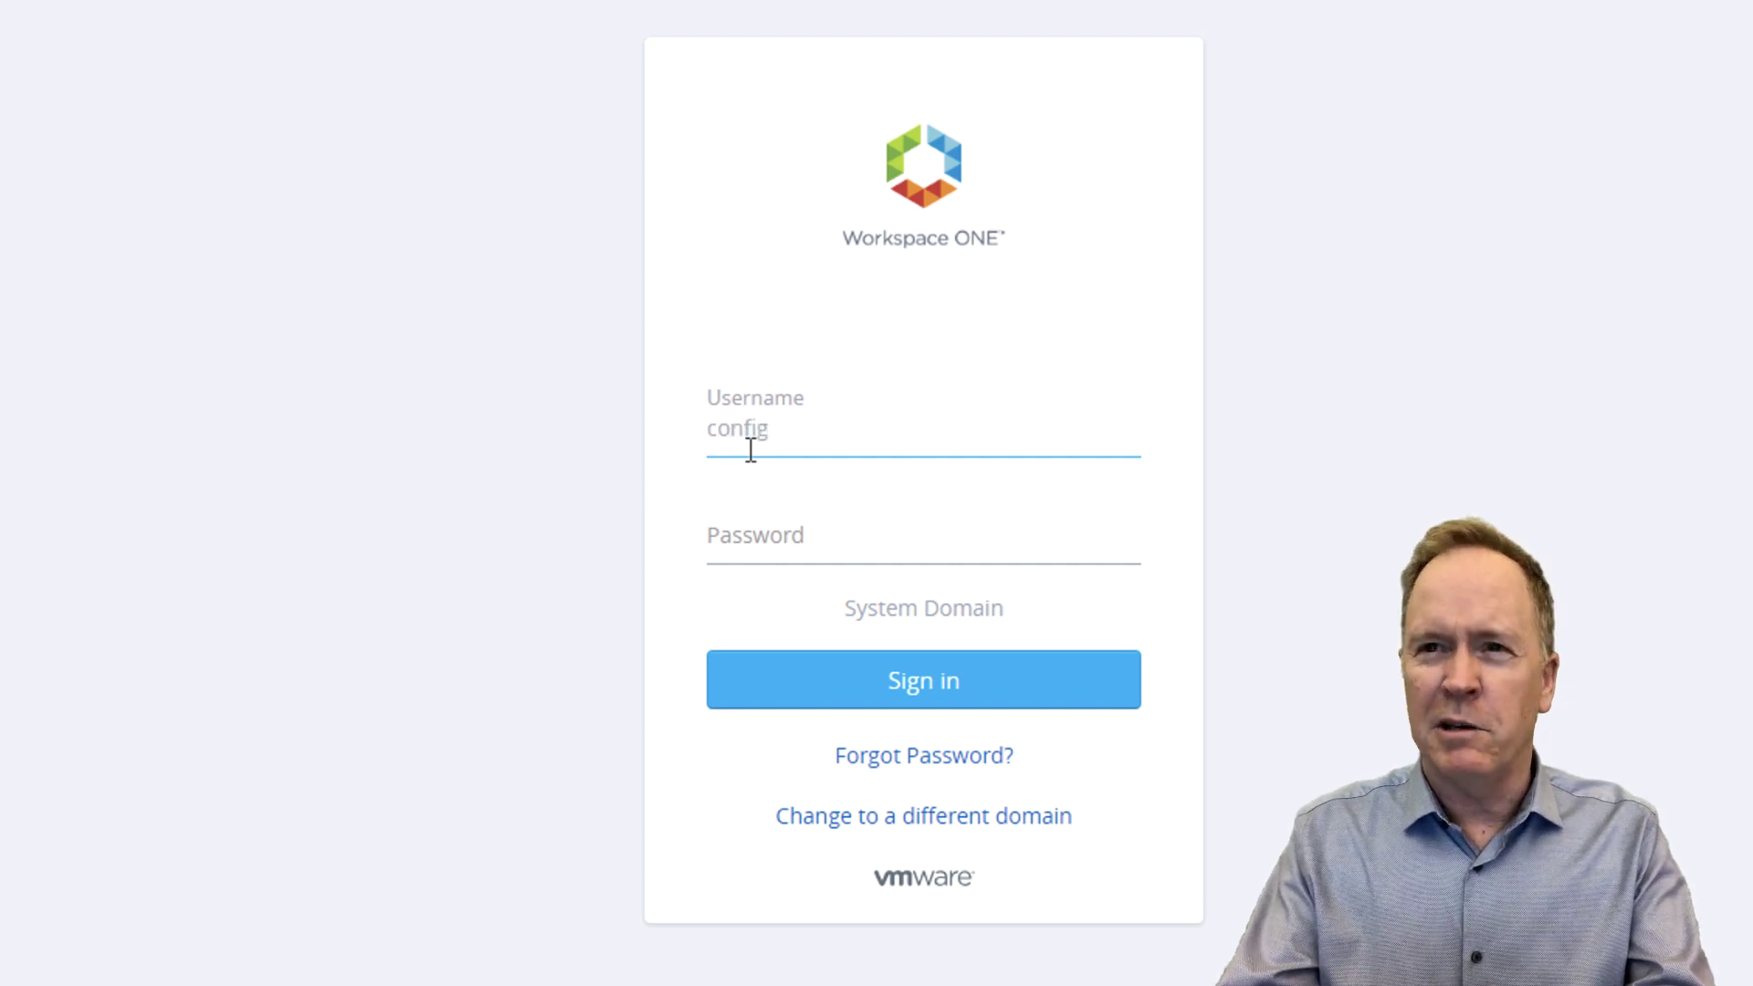
type("admin")
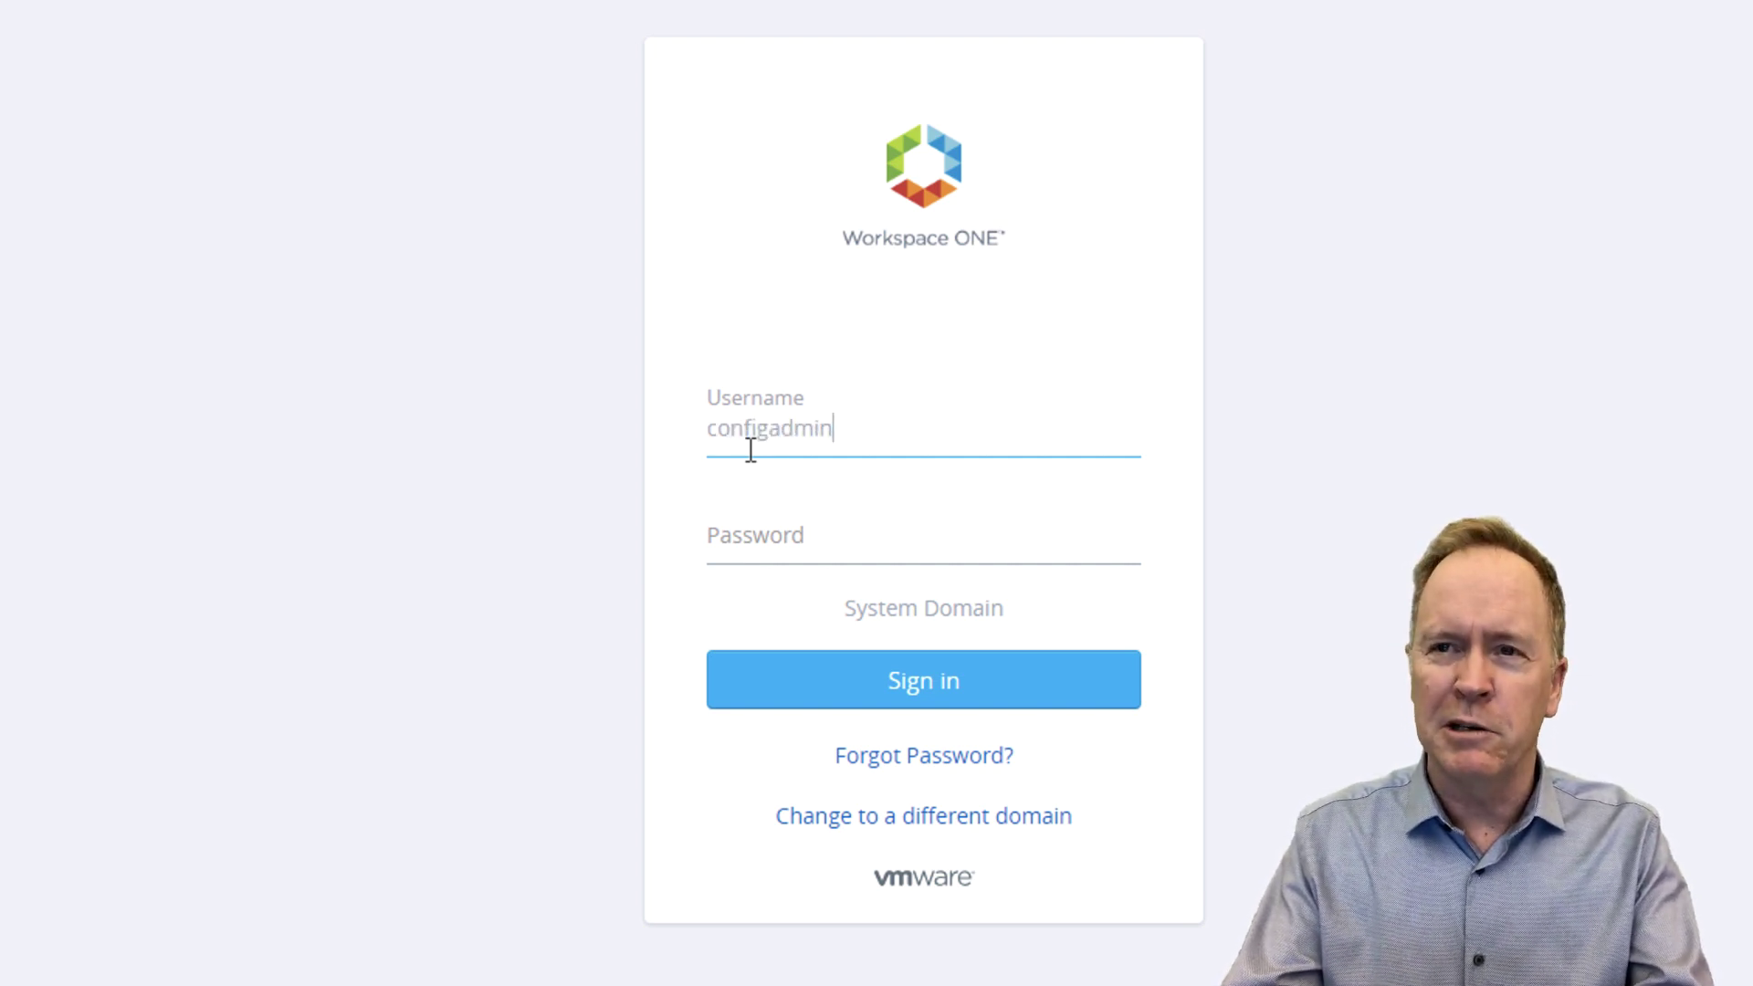
key("Tab")
type("********")
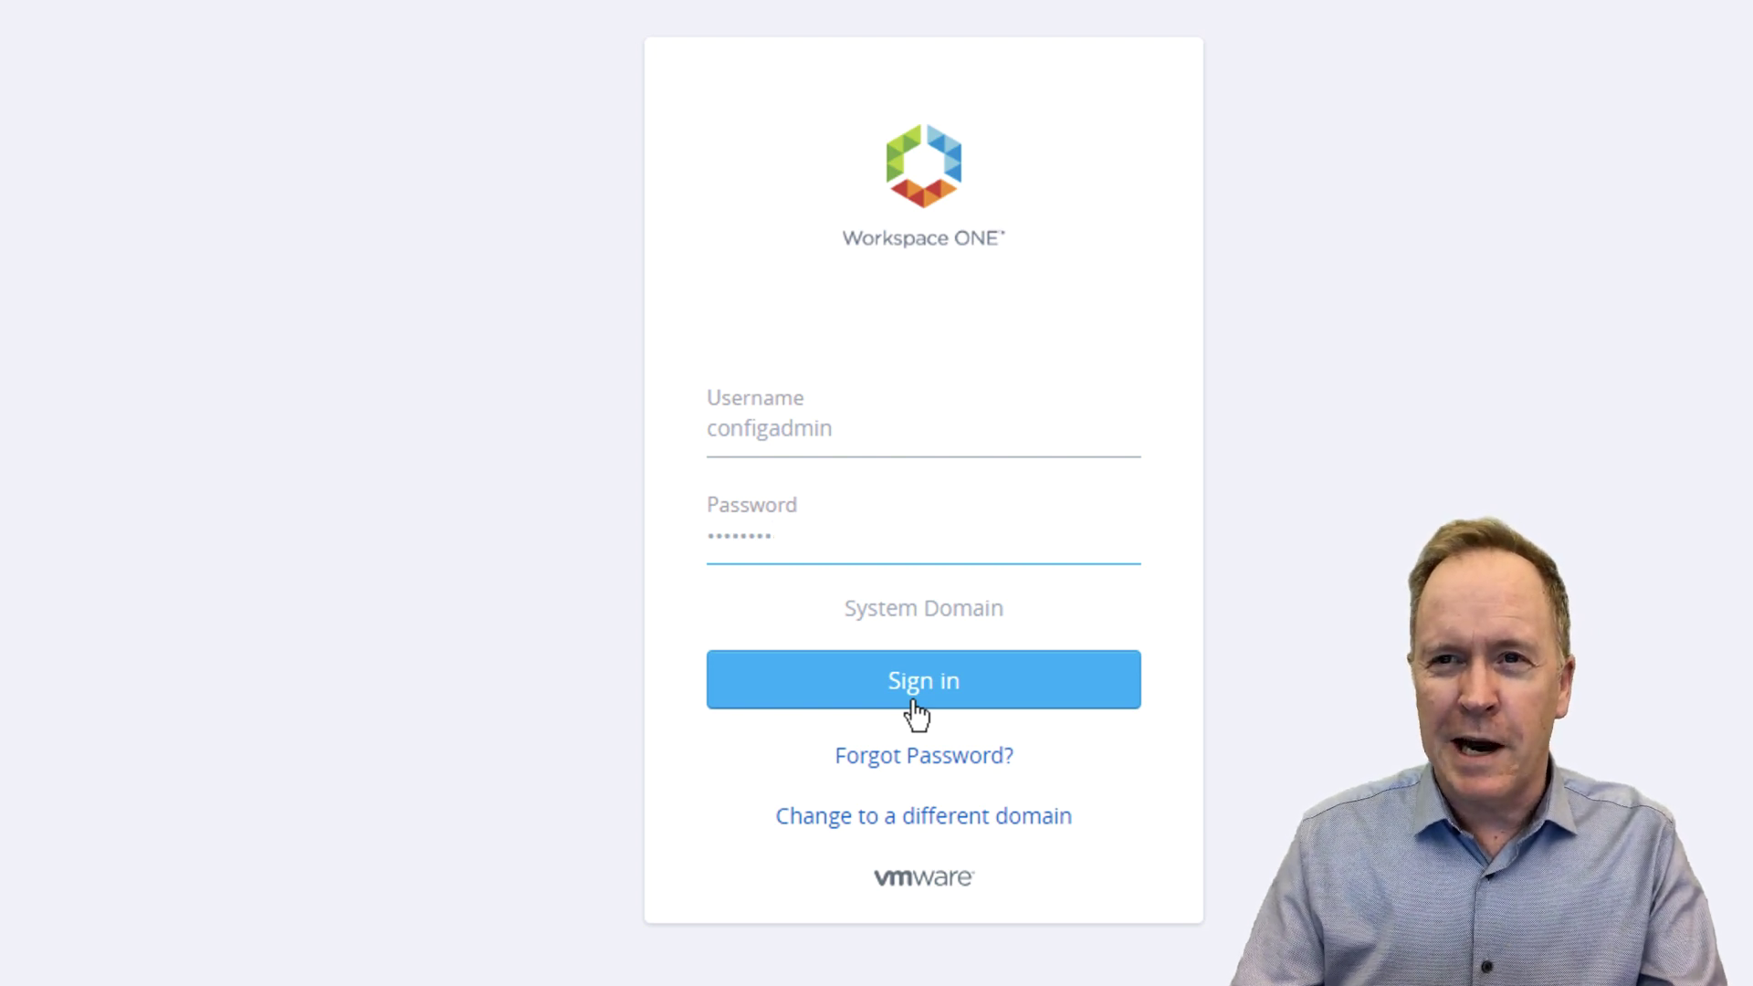
- Sign in and scroll down to the My Services cards
left_click(914, 703)
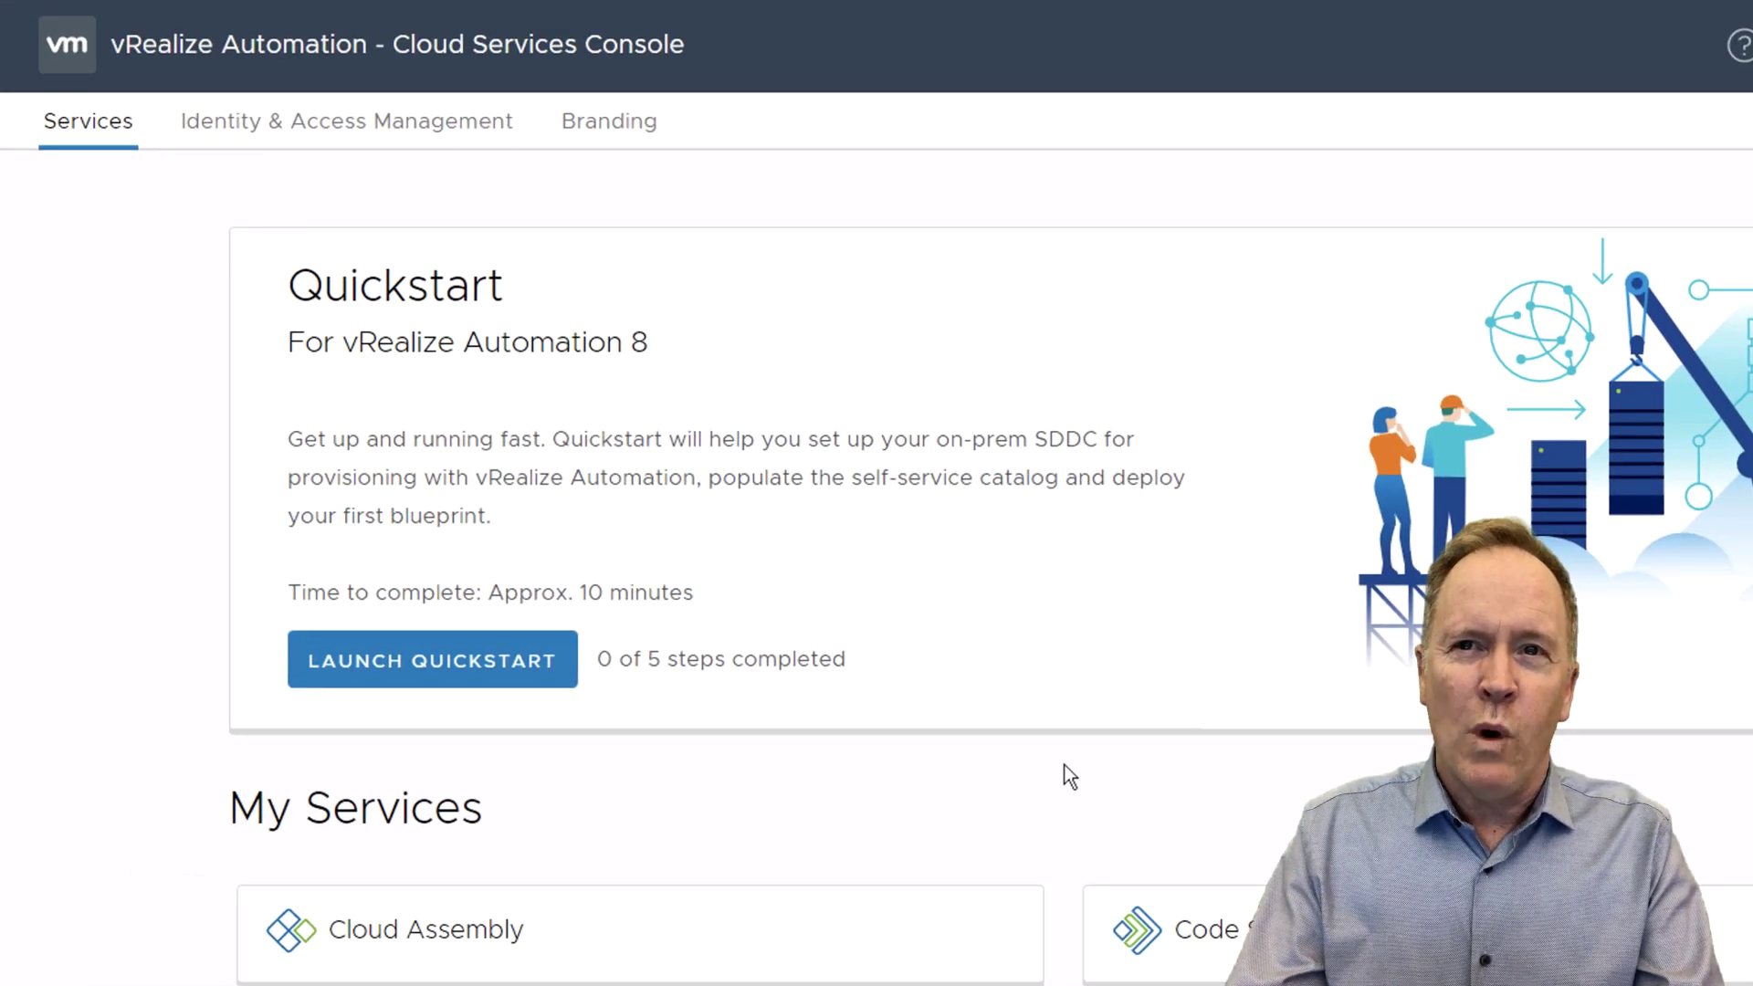
scroll(1041, 786, "down", 1)
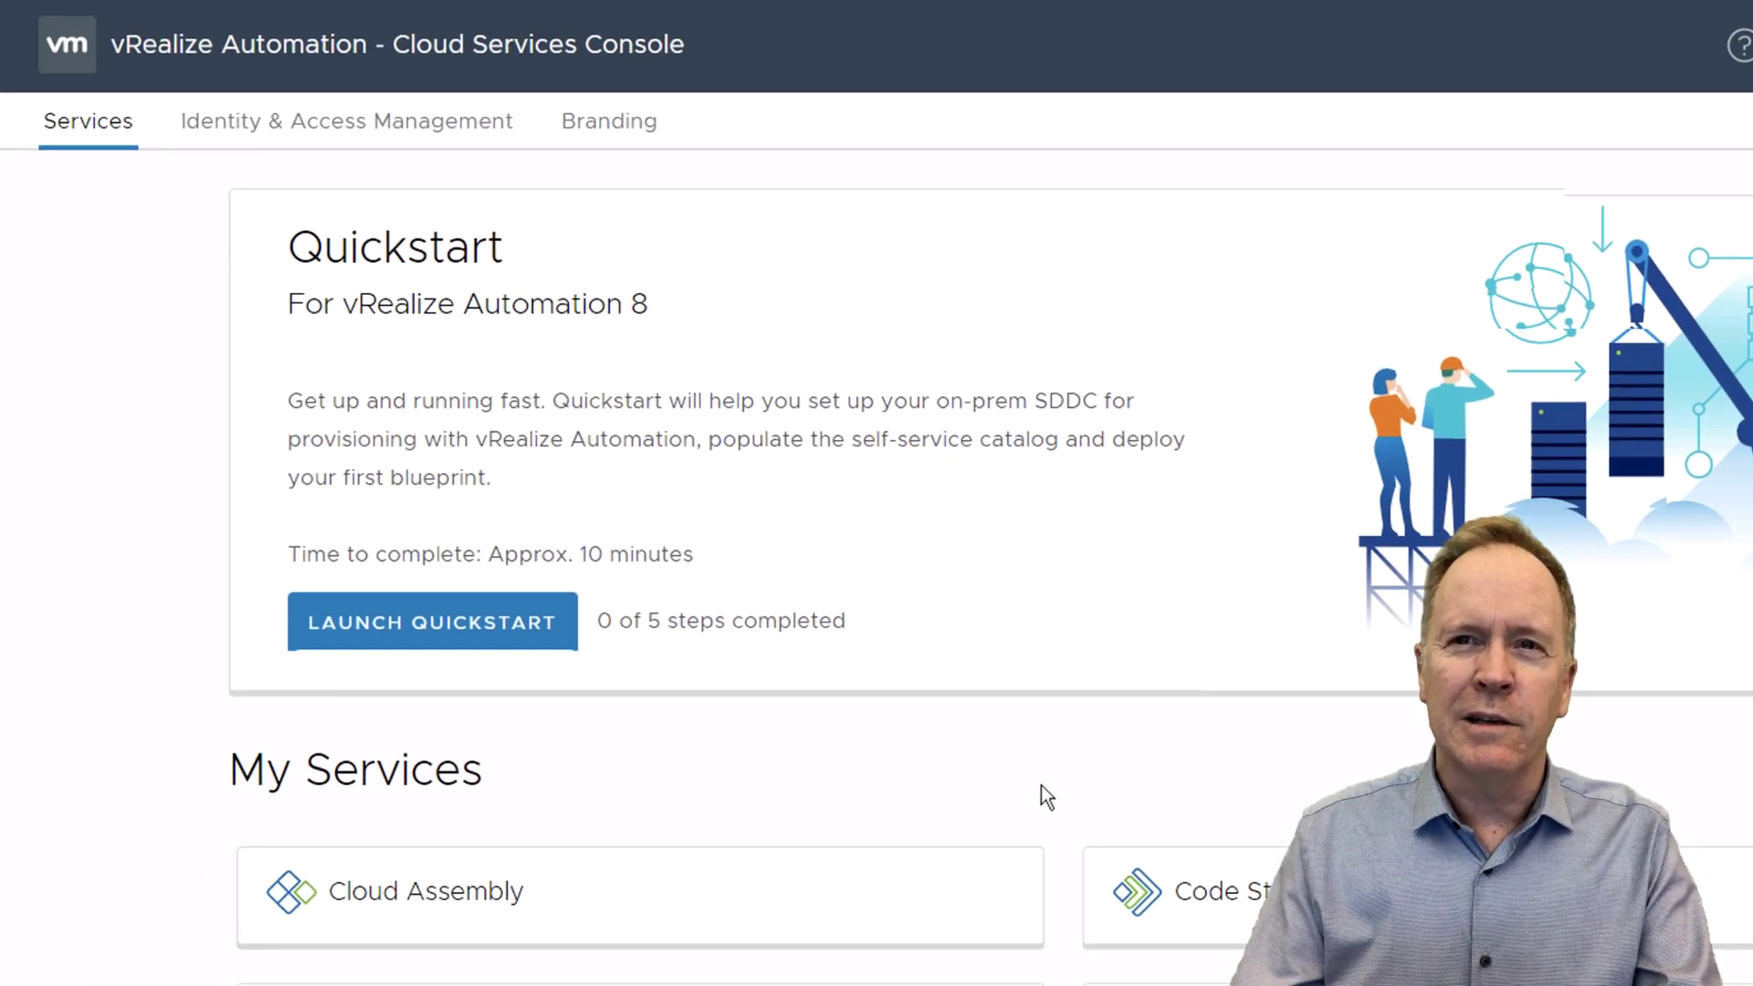
scroll(1041, 785, "down", 1)
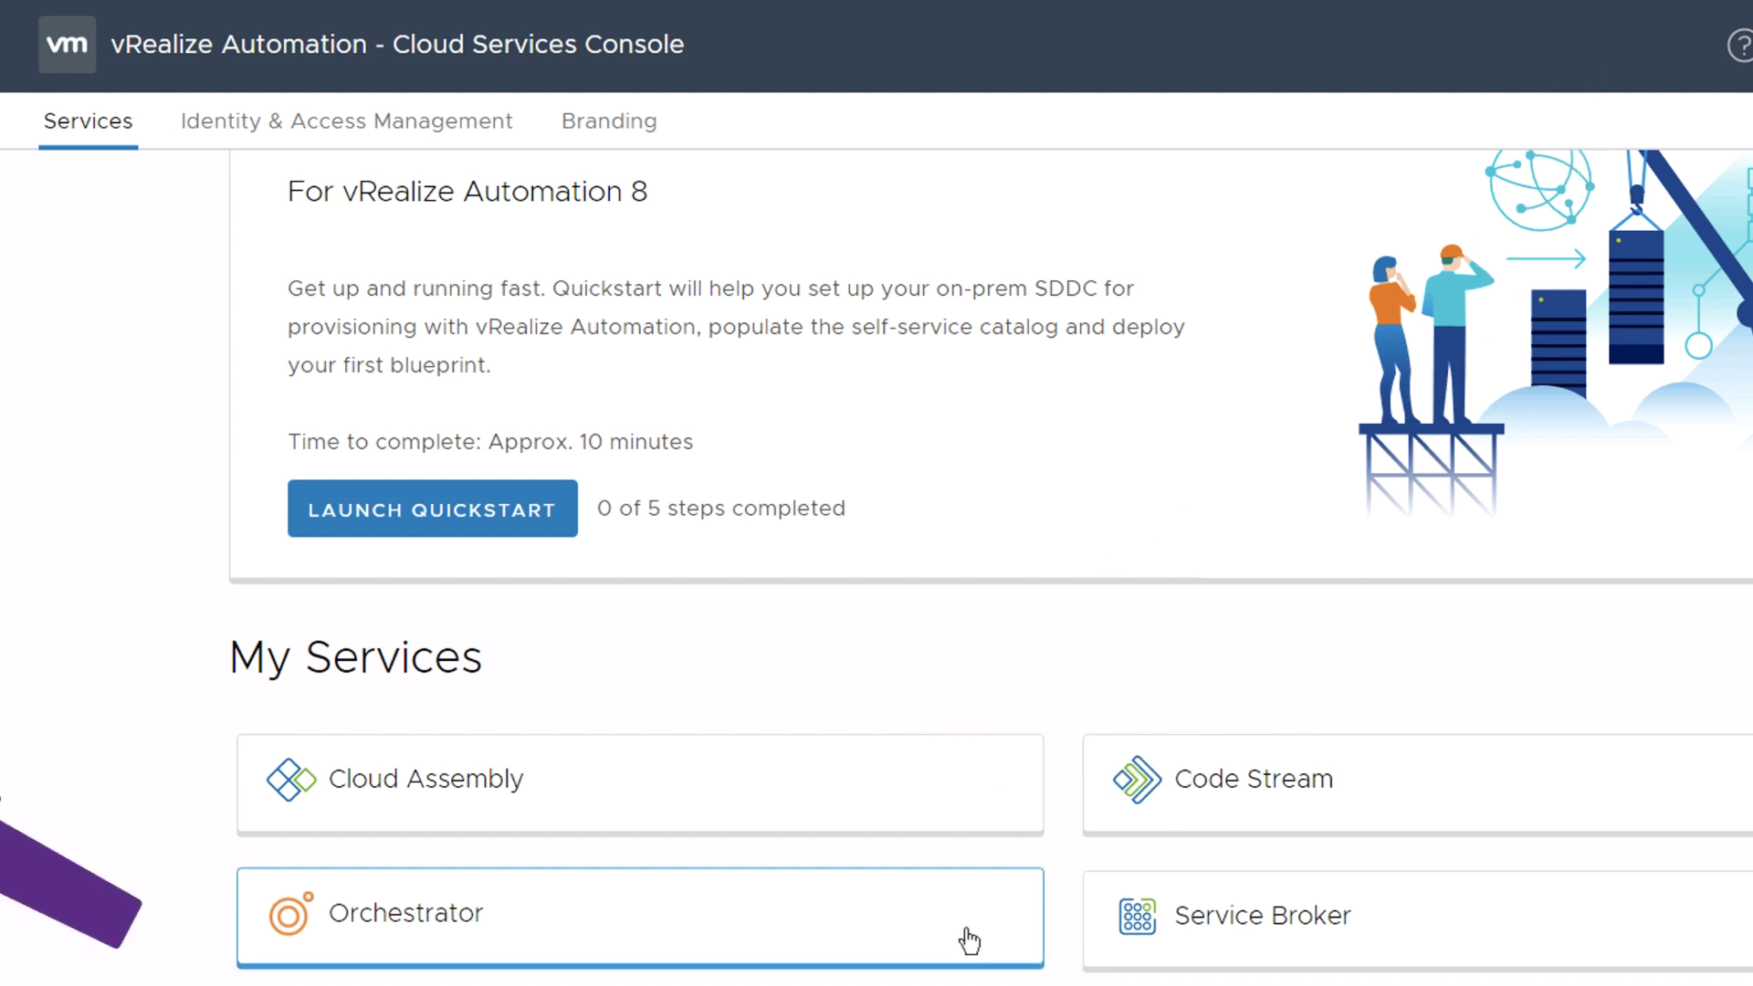
- Launch Cloud Assembly, then start a new blank browser tab
left_click(882, 806)
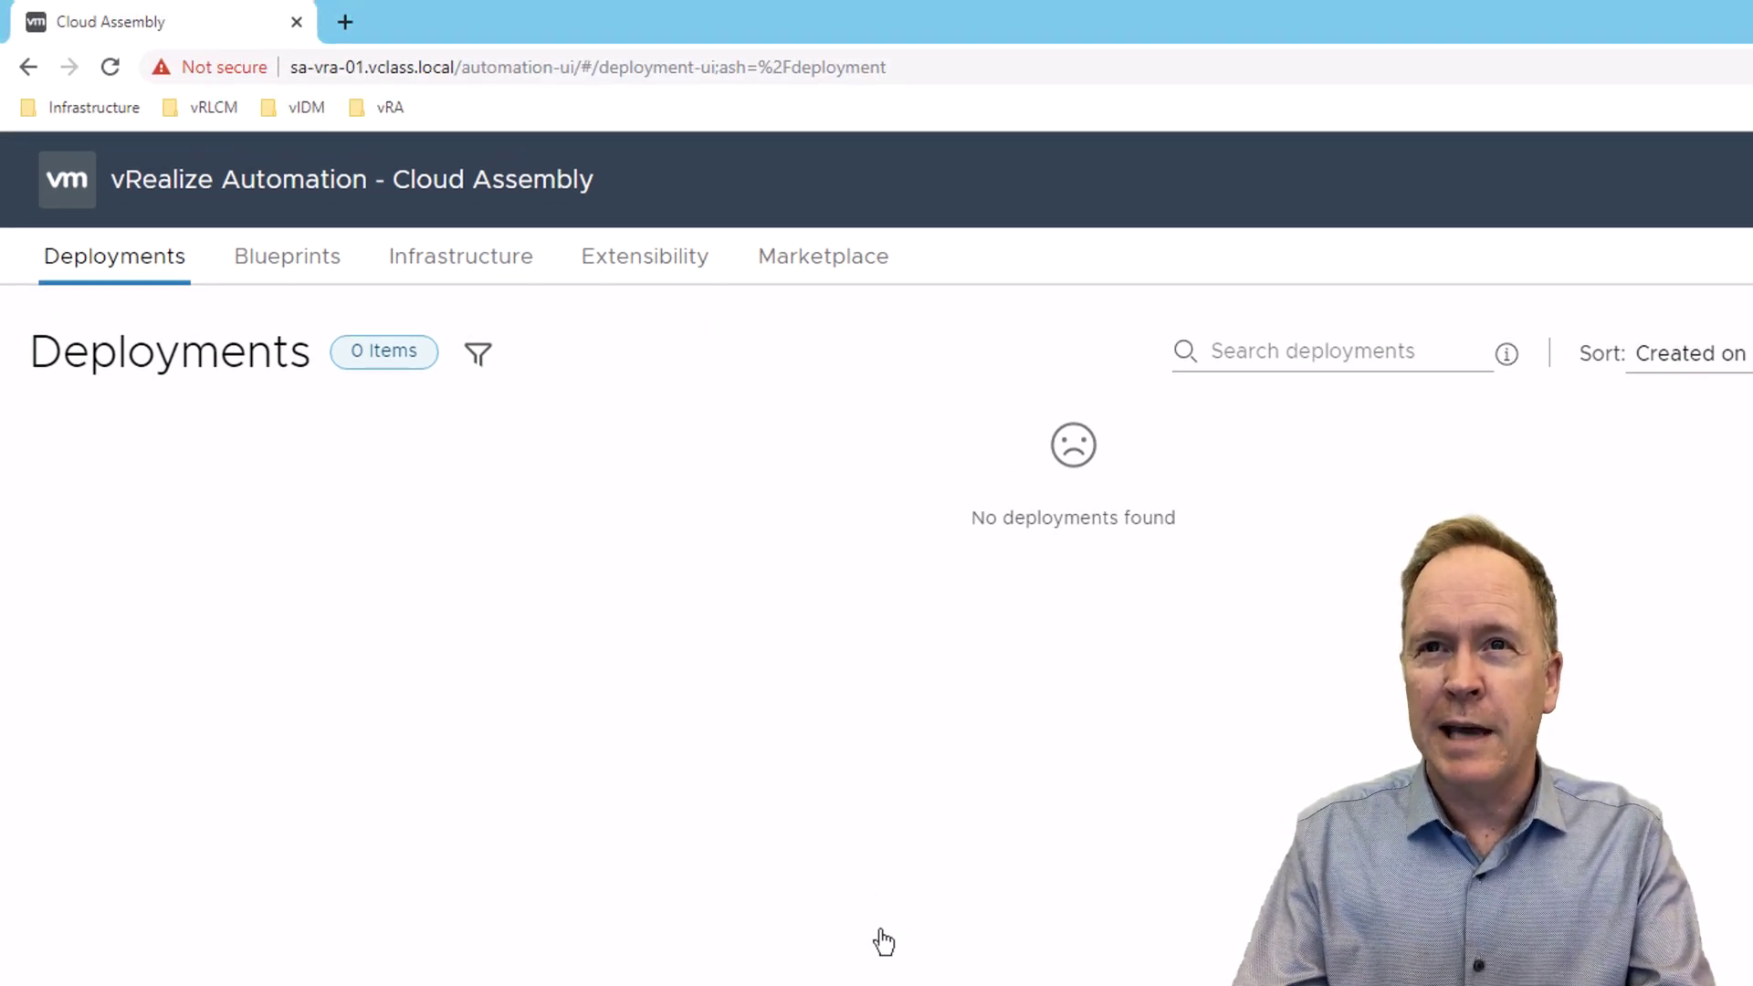
key("ctrl+t")
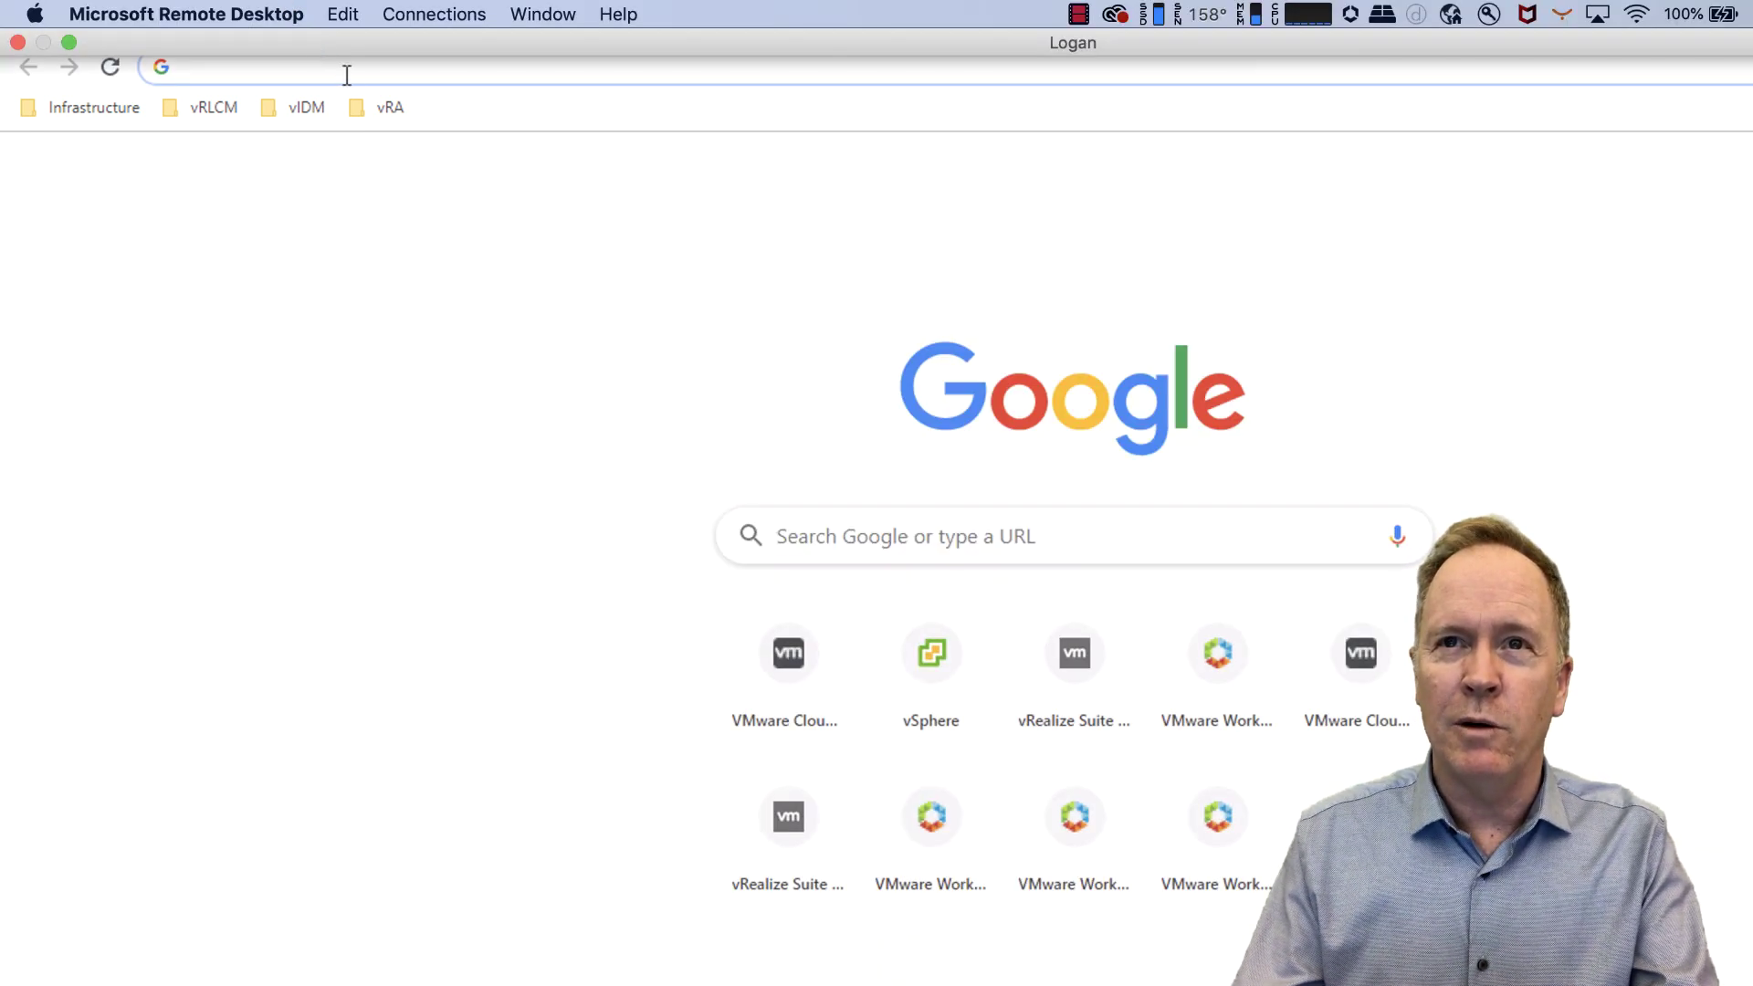
- Load SA-vRA-01 from the vRA bookmark, pass the login page, and launch Service Broker
left_click(382, 117)
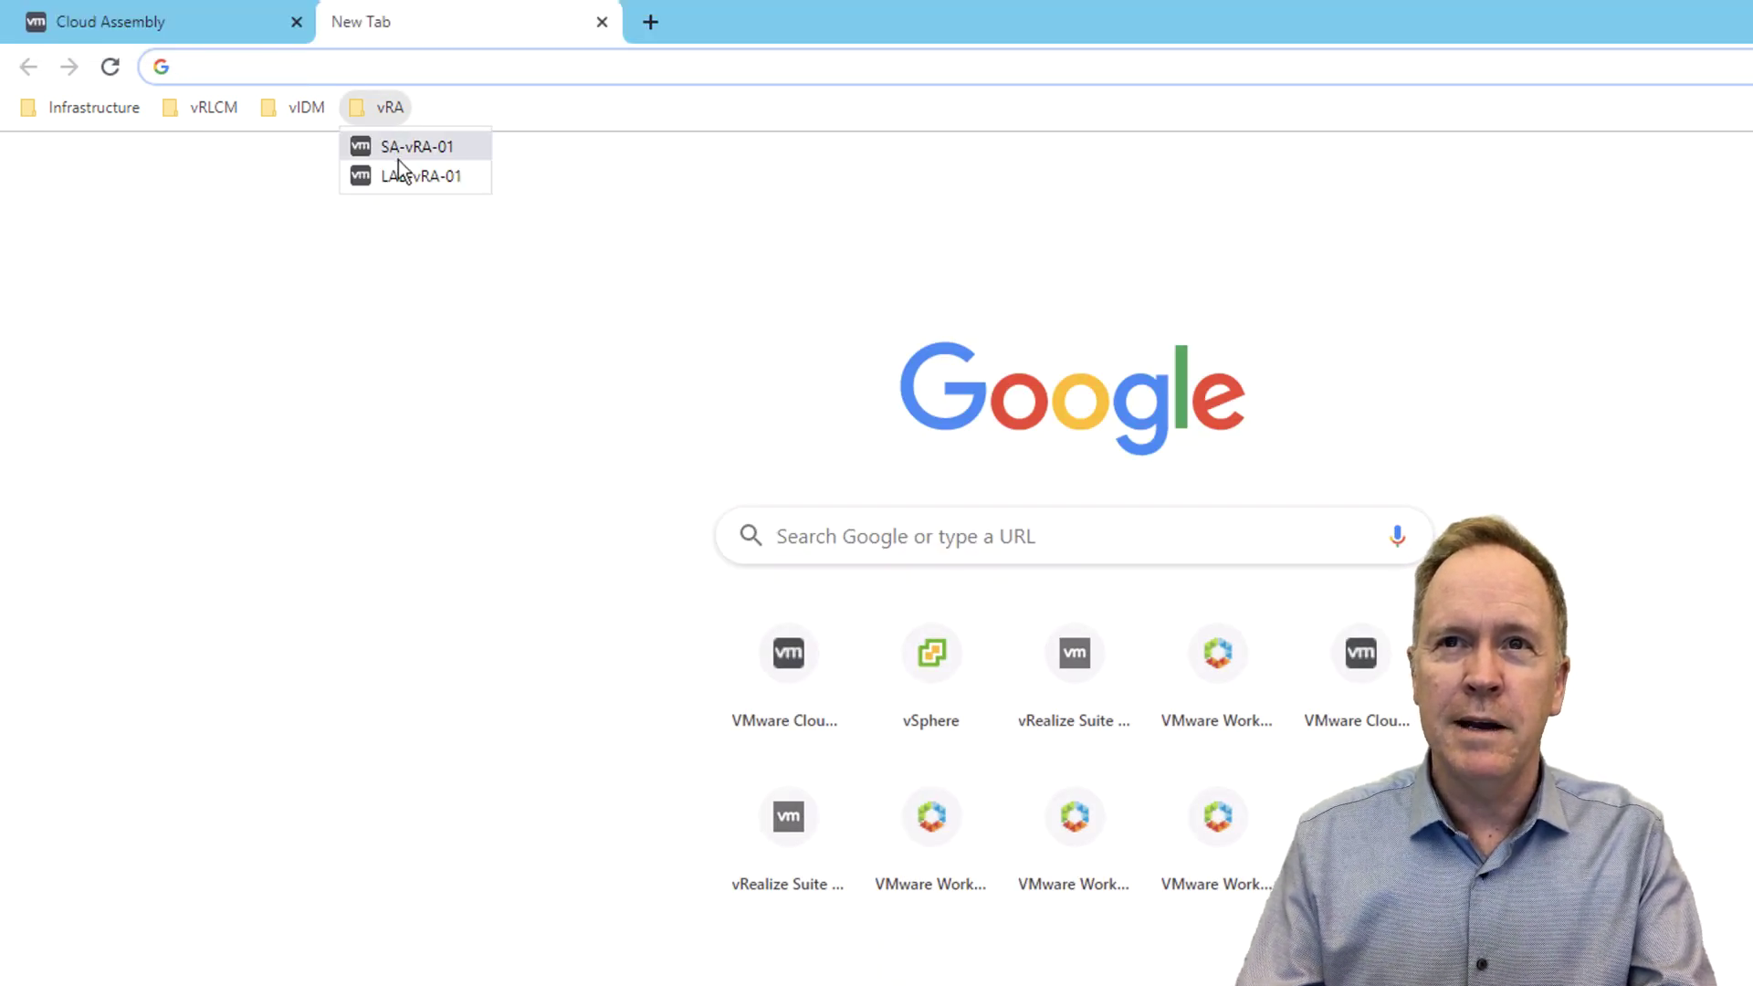
left_click(398, 160)
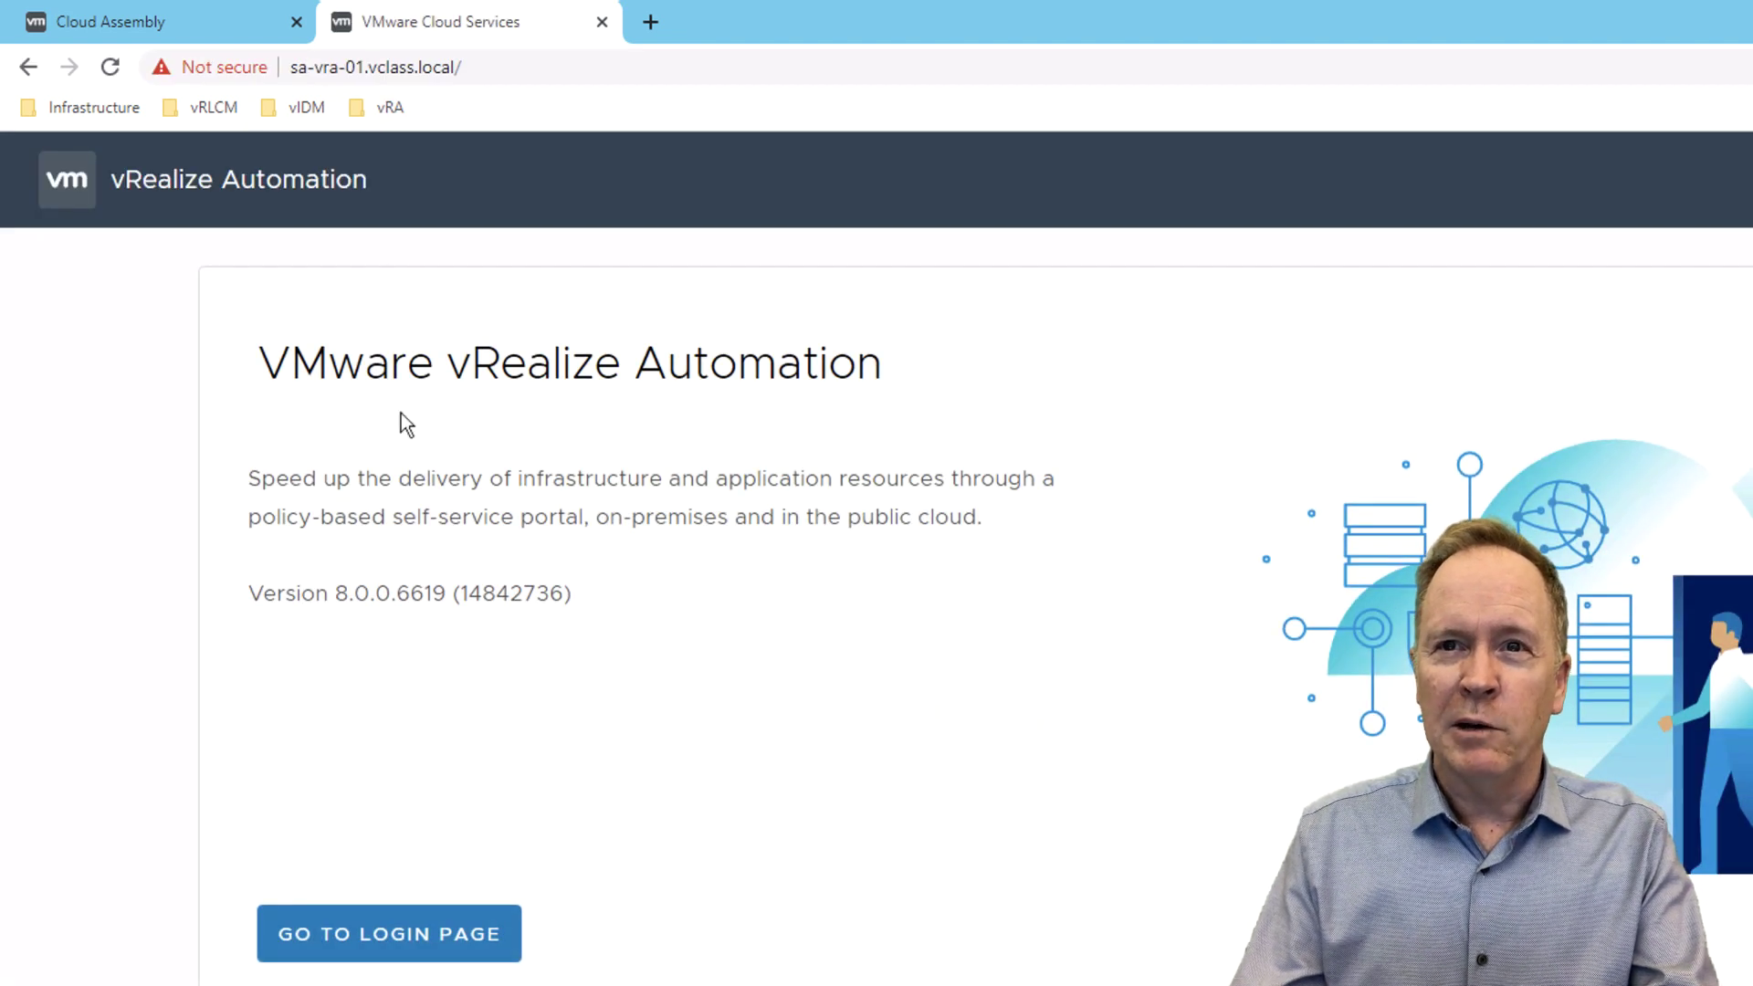
left_click(402, 957)
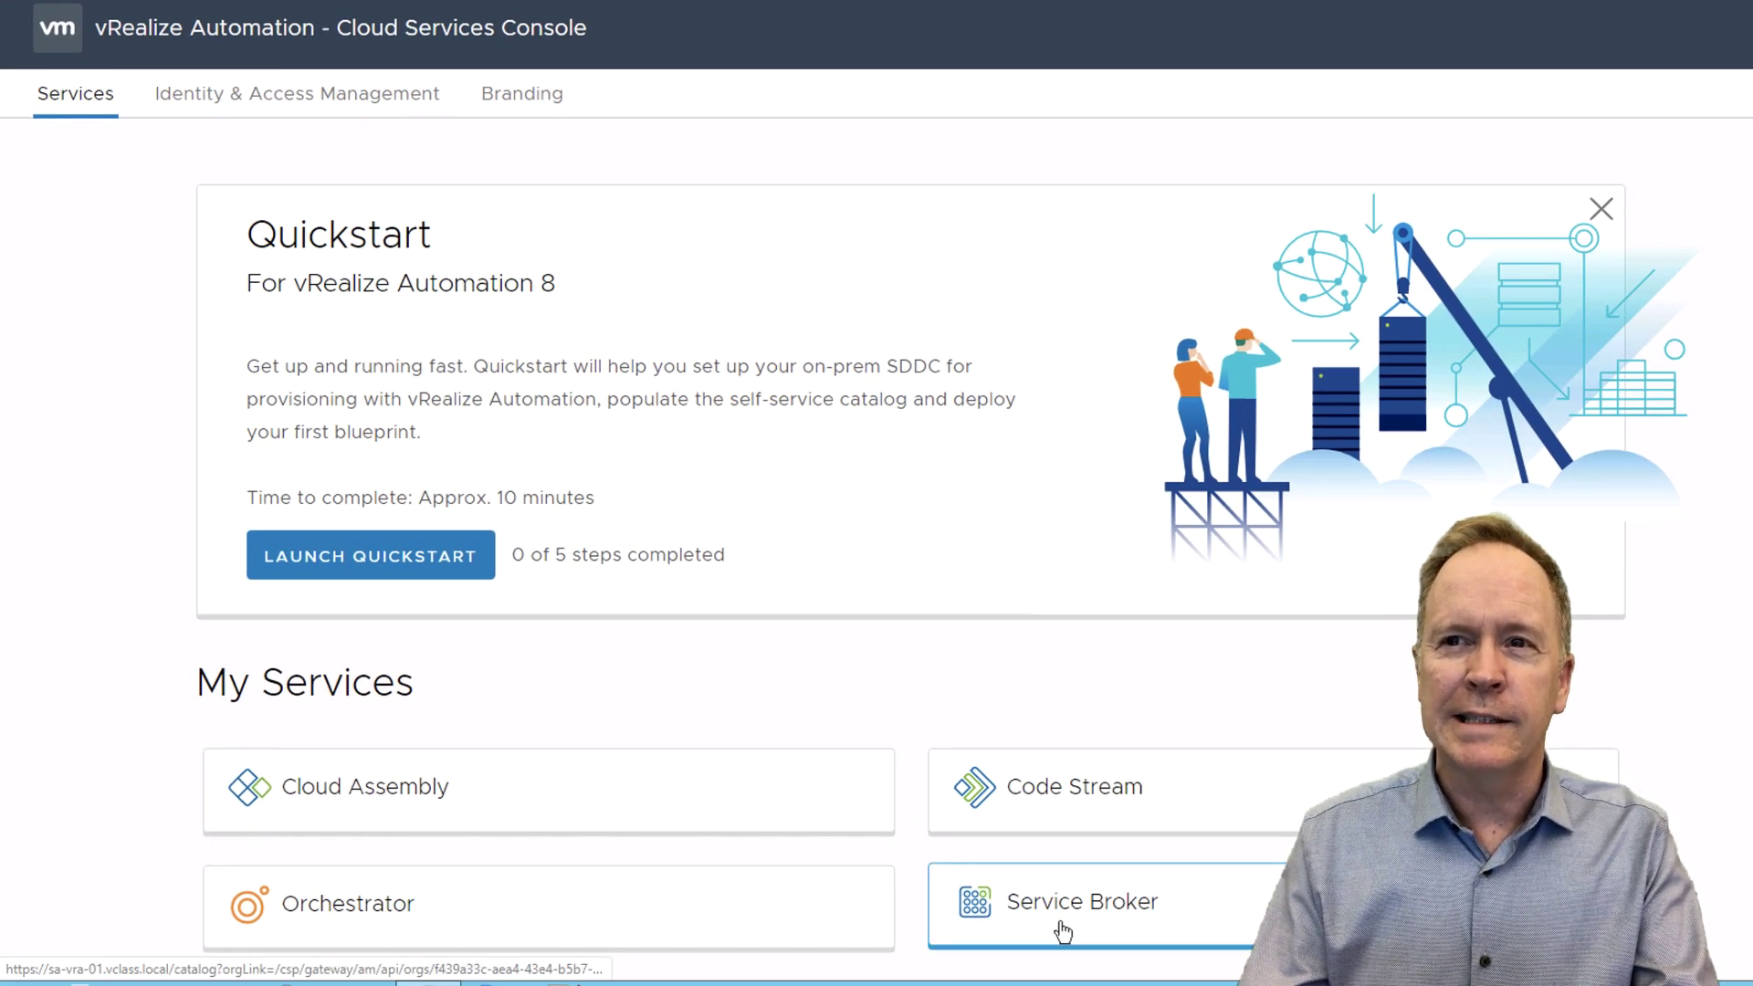
left_click(1062, 929)
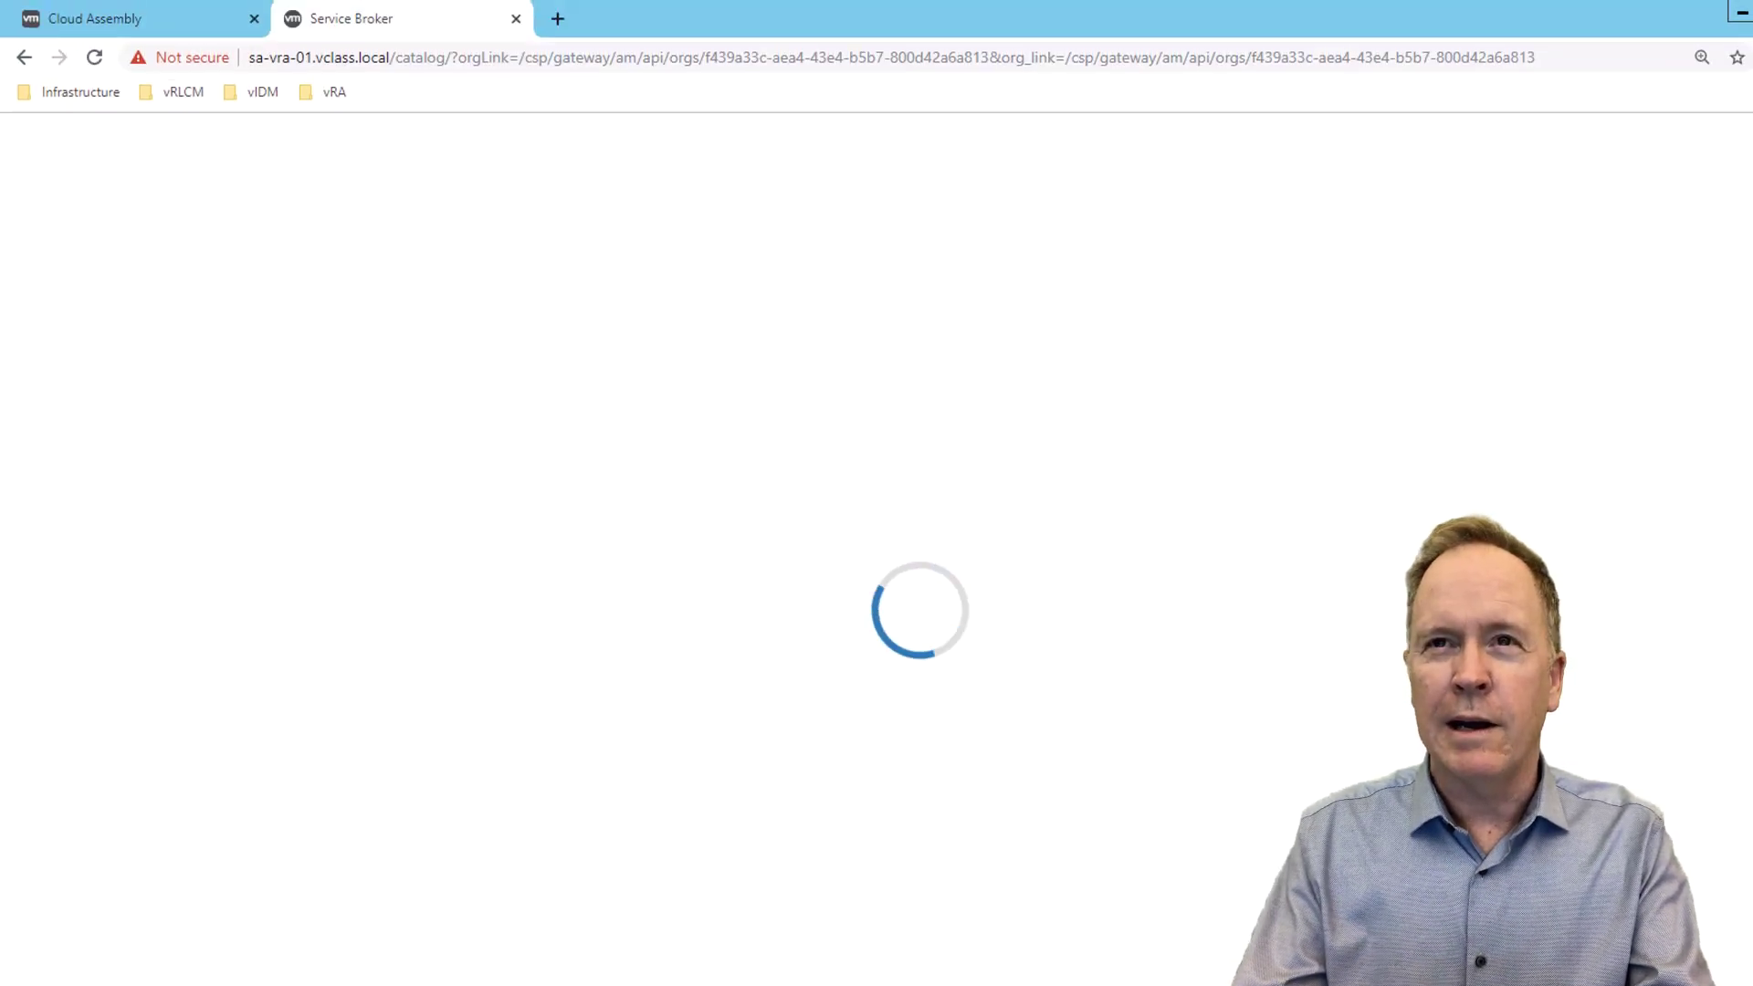
- In a third tab, load SA-vRA-01 from the vRA bookmark and reach the services console
key("ctrl+t")
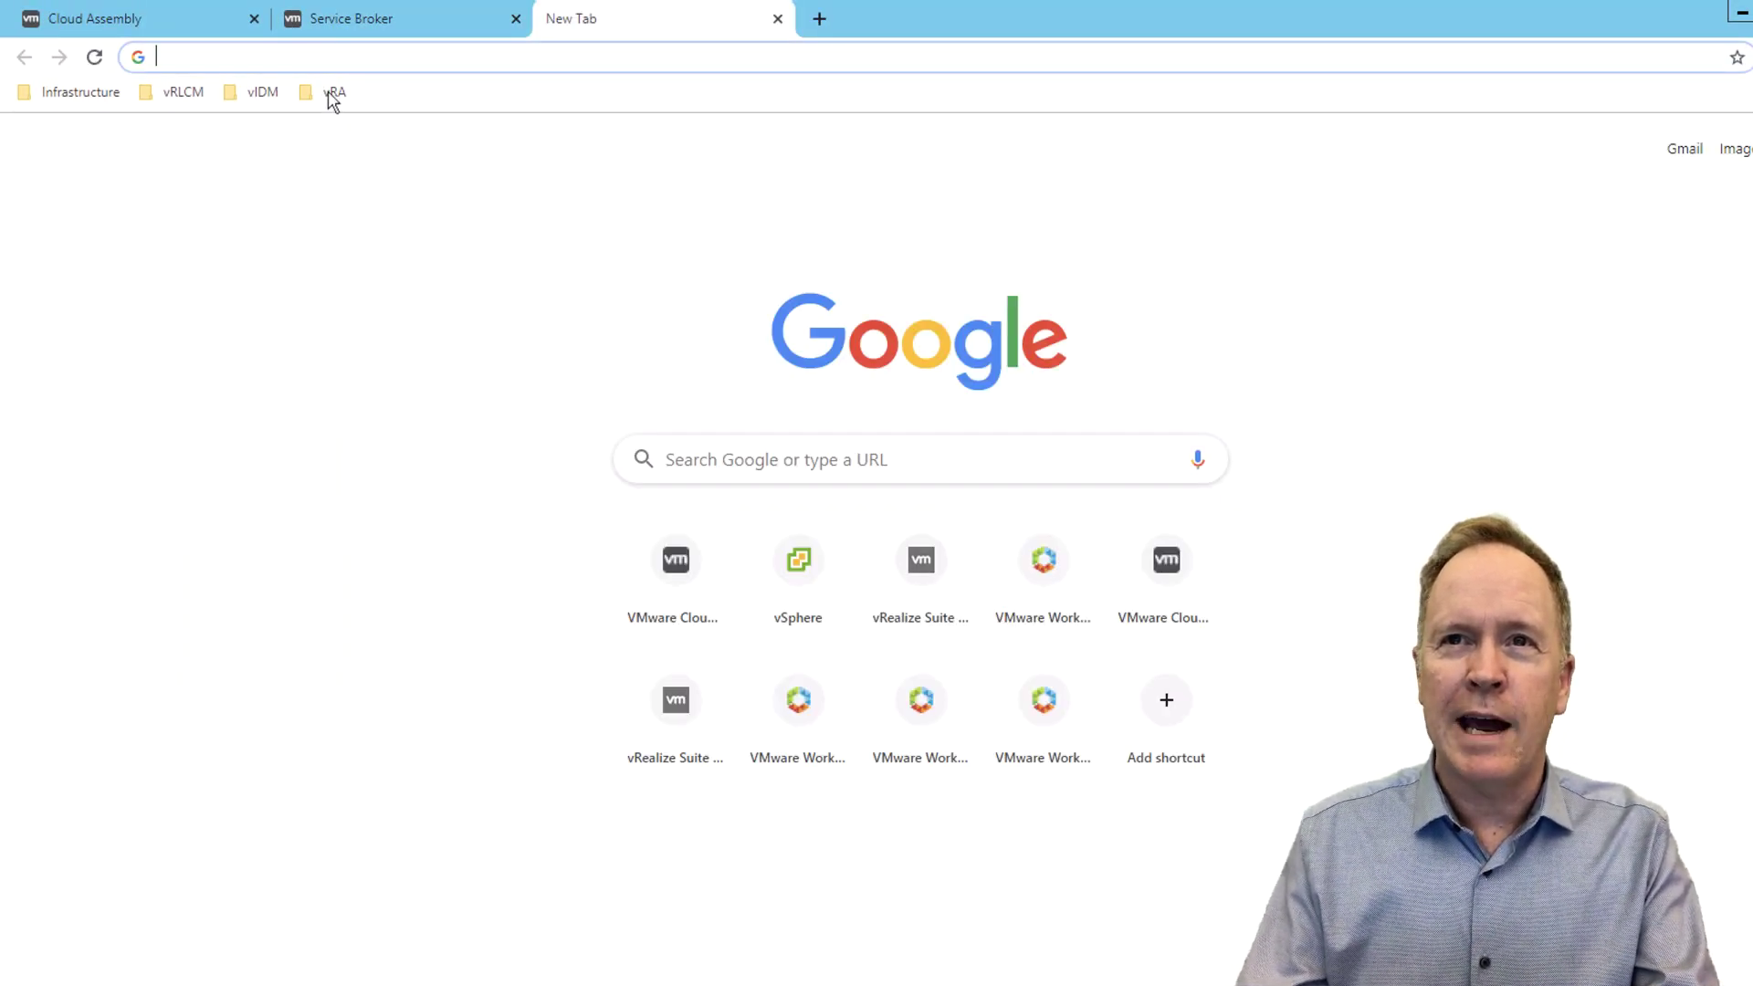
mouse_move(260, 5)
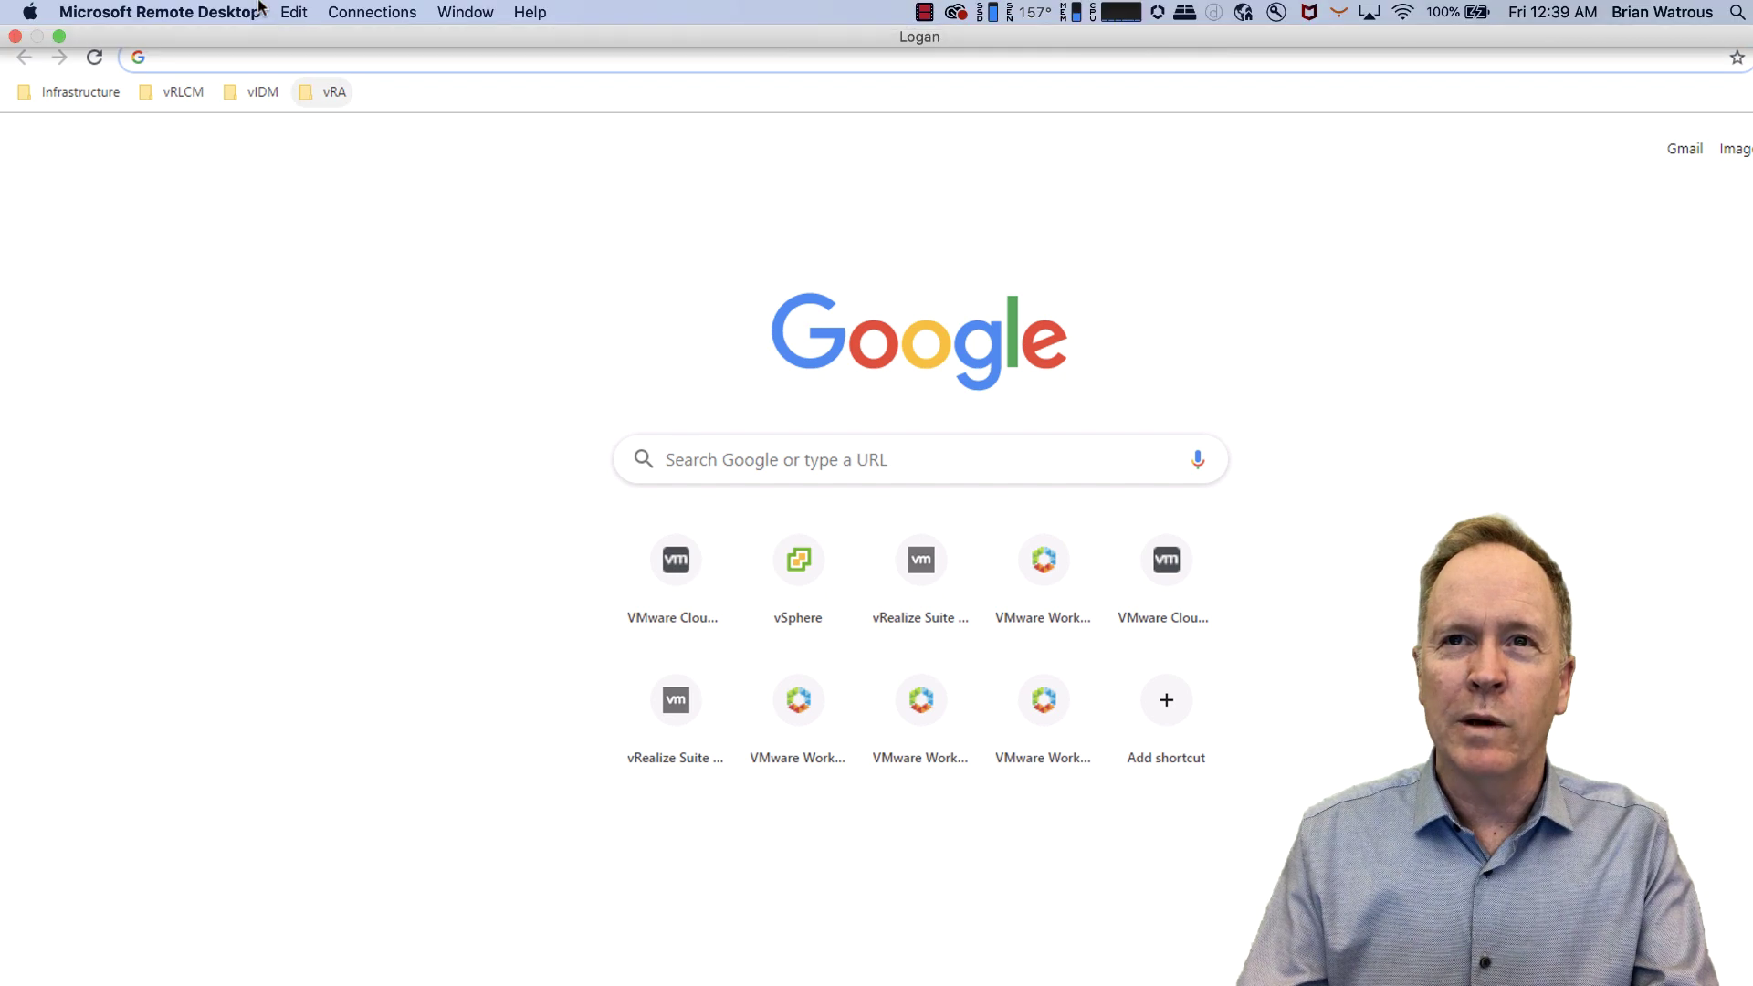
left_click(331, 99)
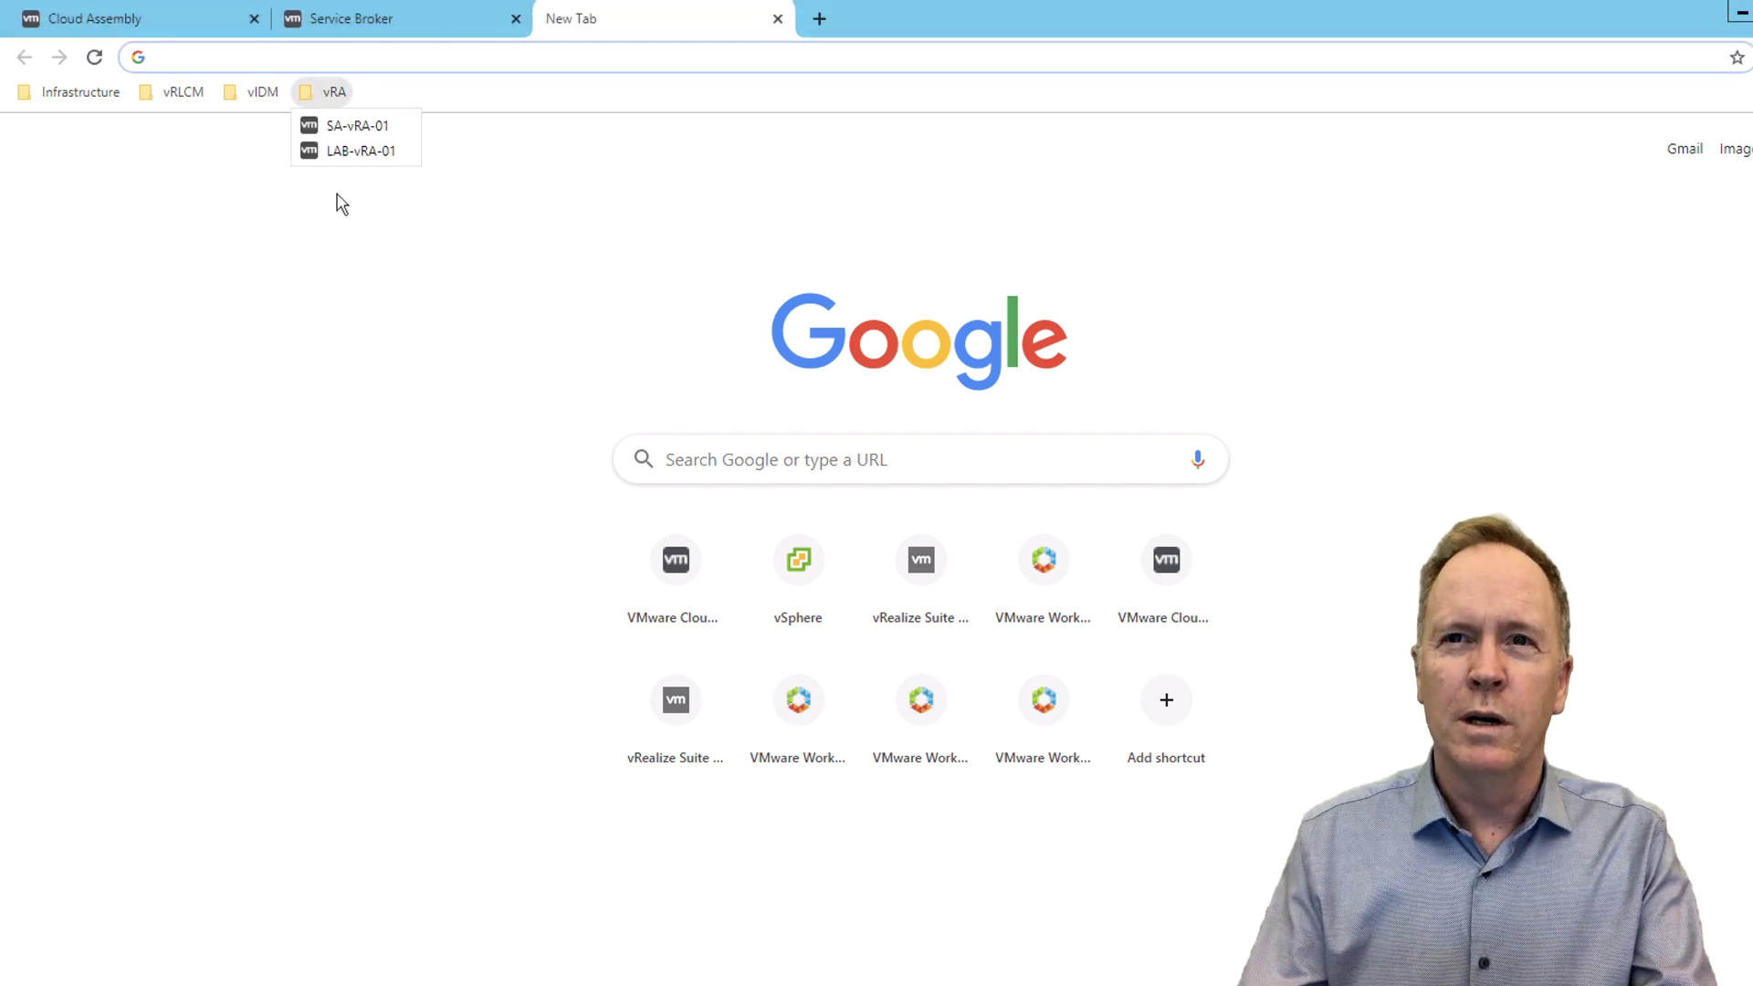
left_click(356, 120)
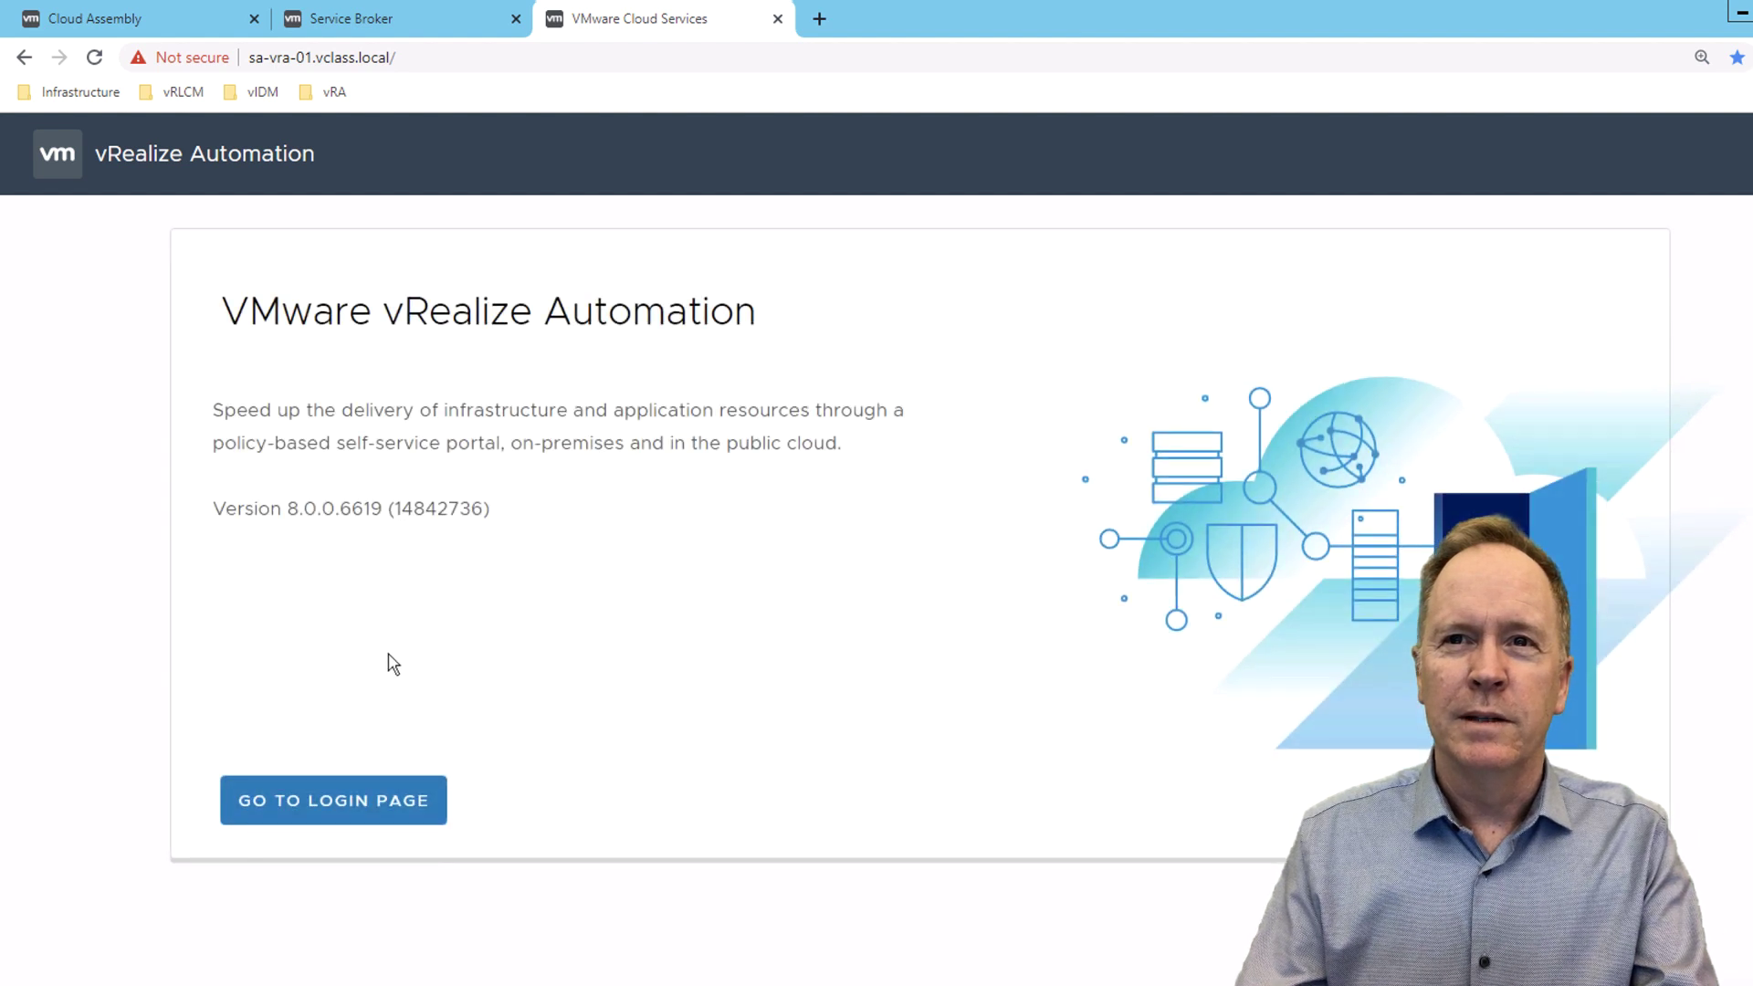
left_click(396, 818)
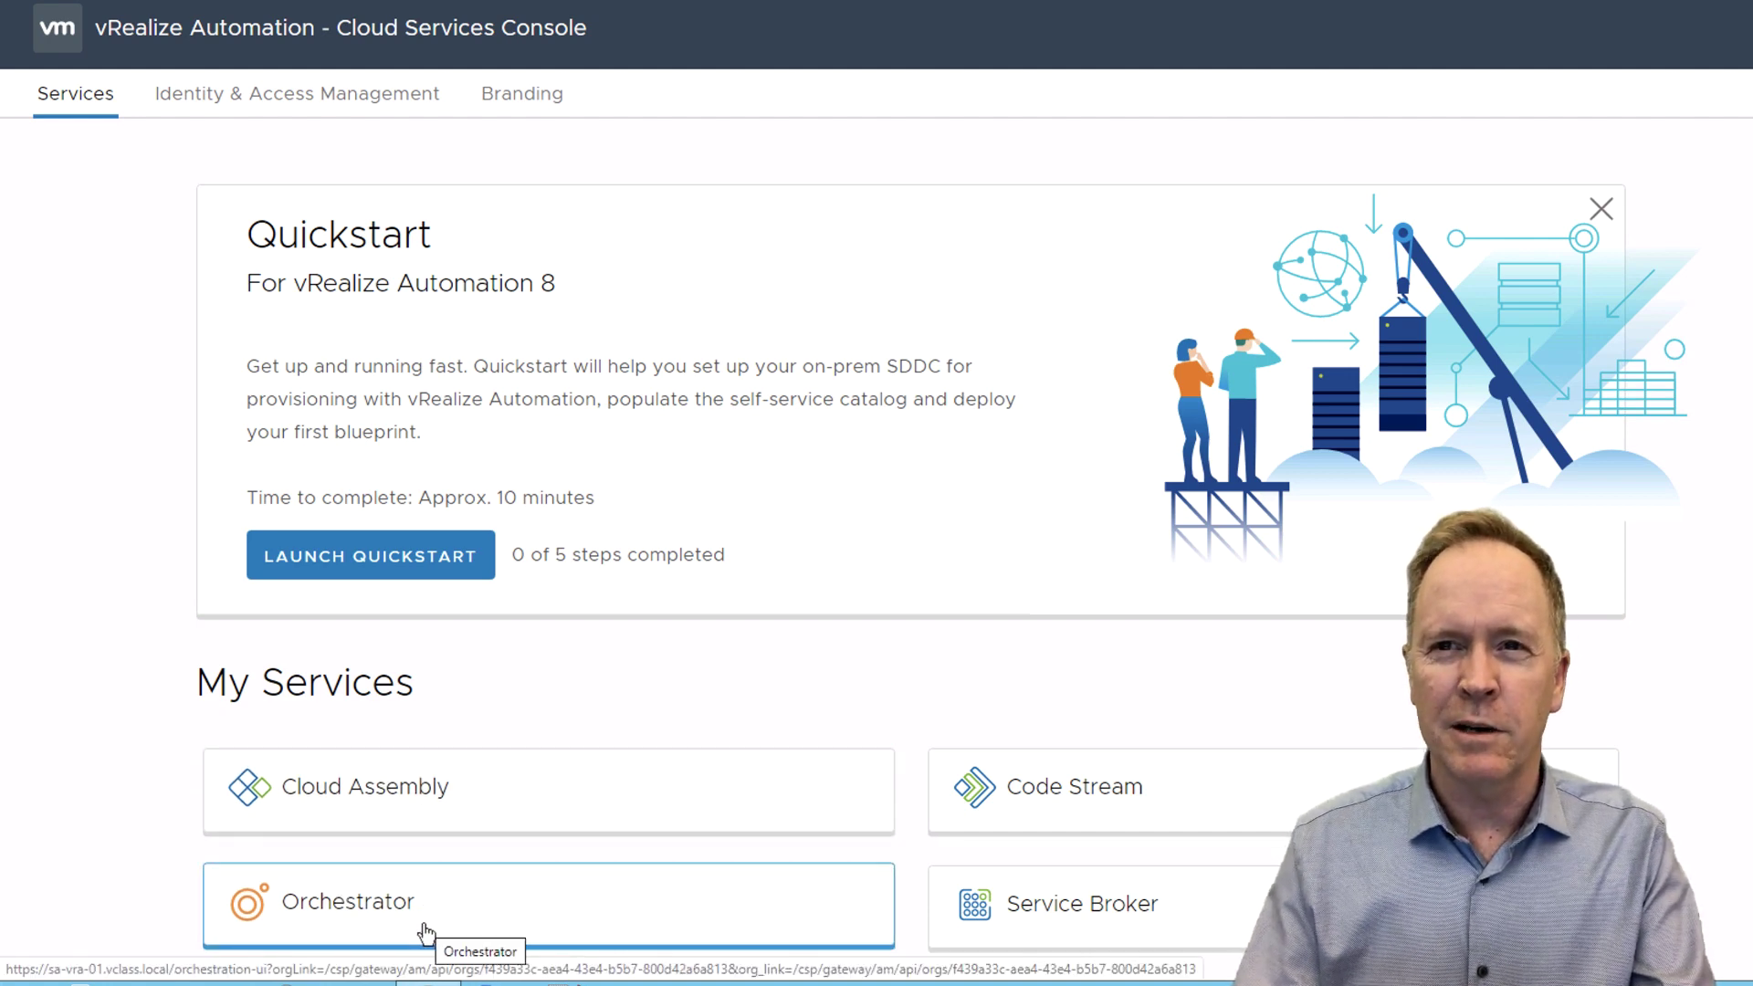
- Launch the Orchestrator Client from the services console in the third tab
left_click(426, 931)
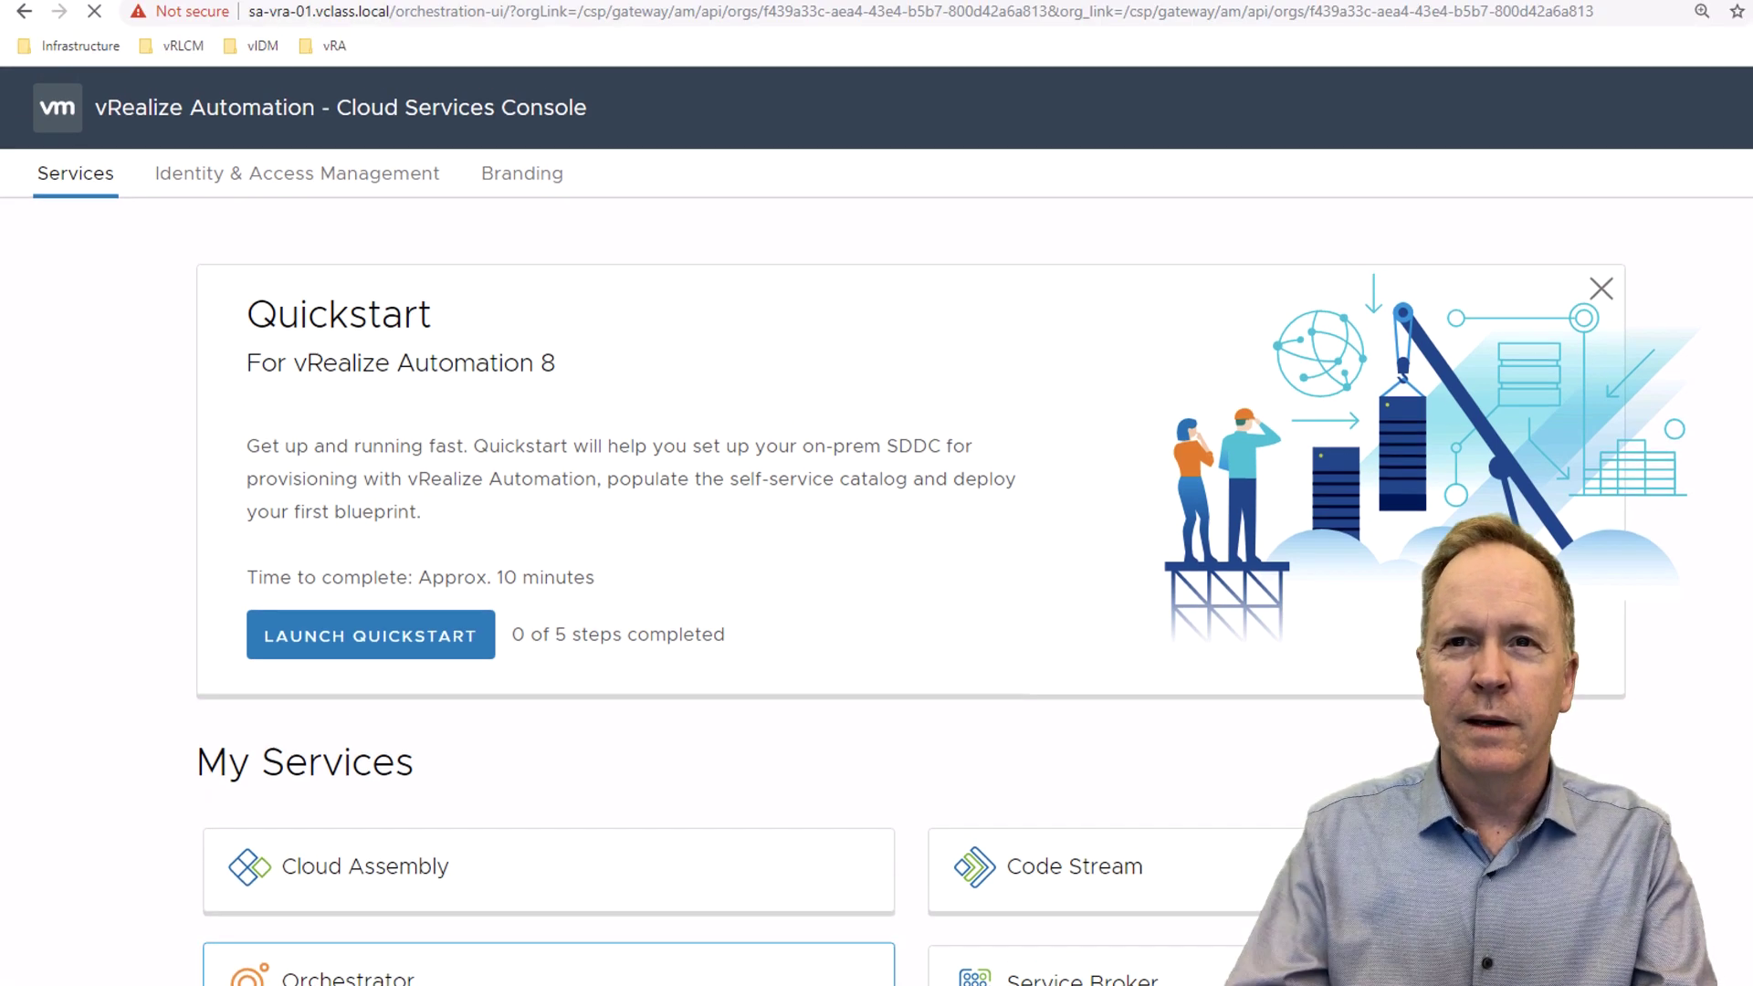